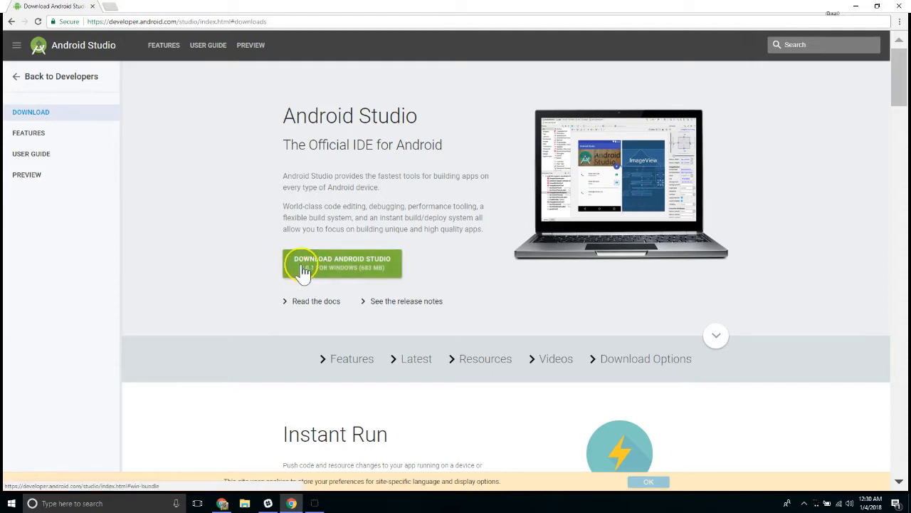
- Accept the terms and conditions and download Android Studio for Windows
click(355, 274)
click(247, 369)
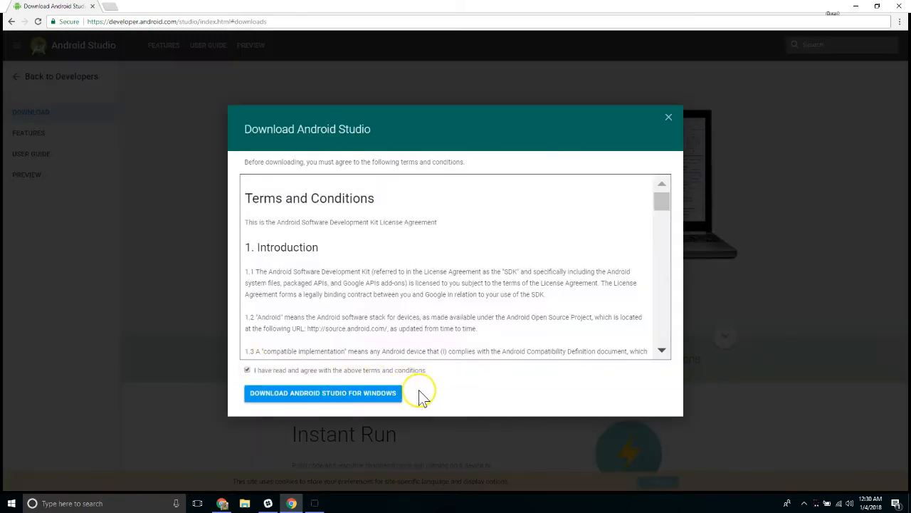
click(357, 393)
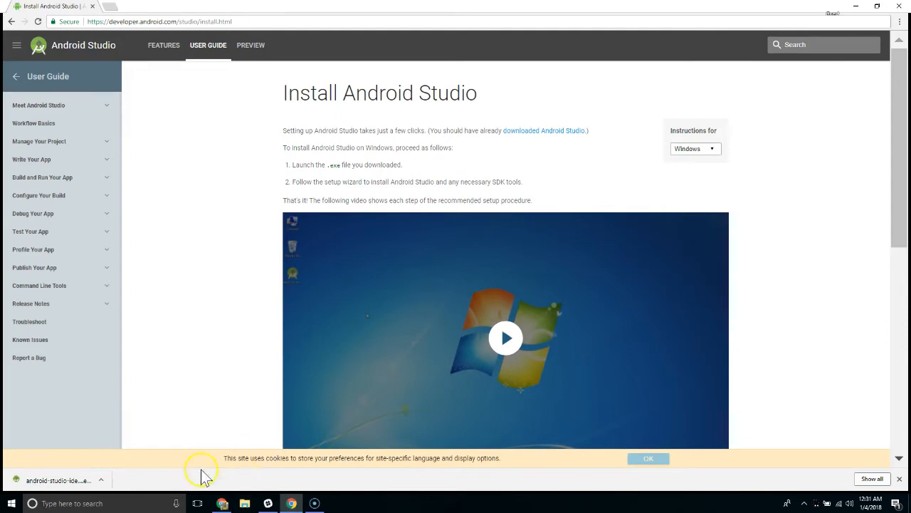
- Run the downloaded installer and install Android Studio with Android Virtual Device in C:\Program Files\Android\Android Studio
click(81, 482)
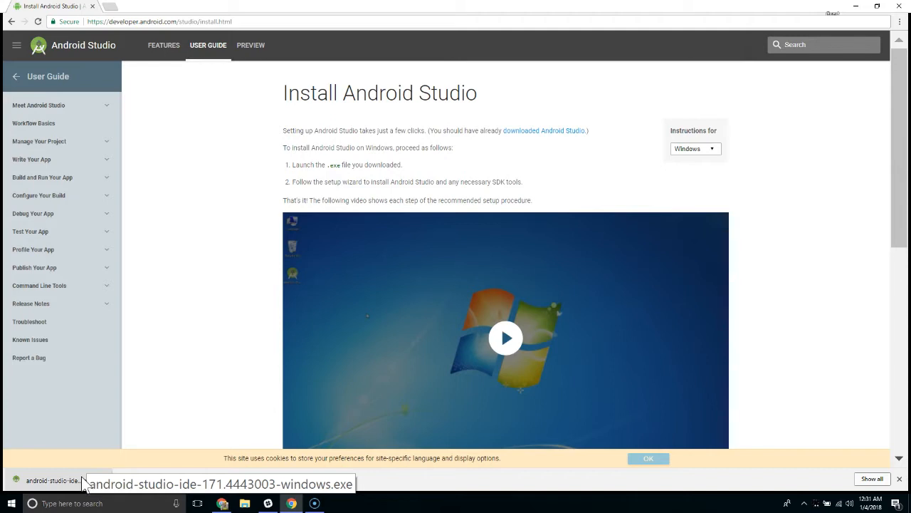
click(84, 484)
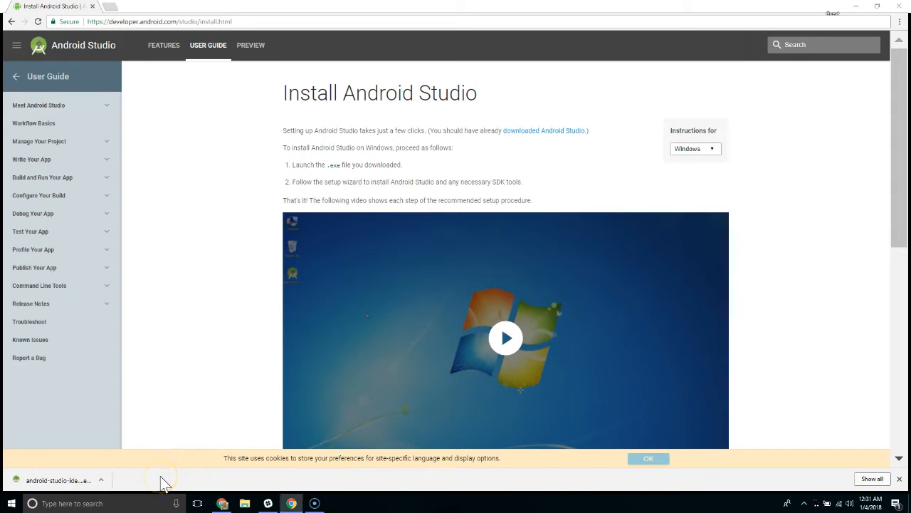
click(508, 329)
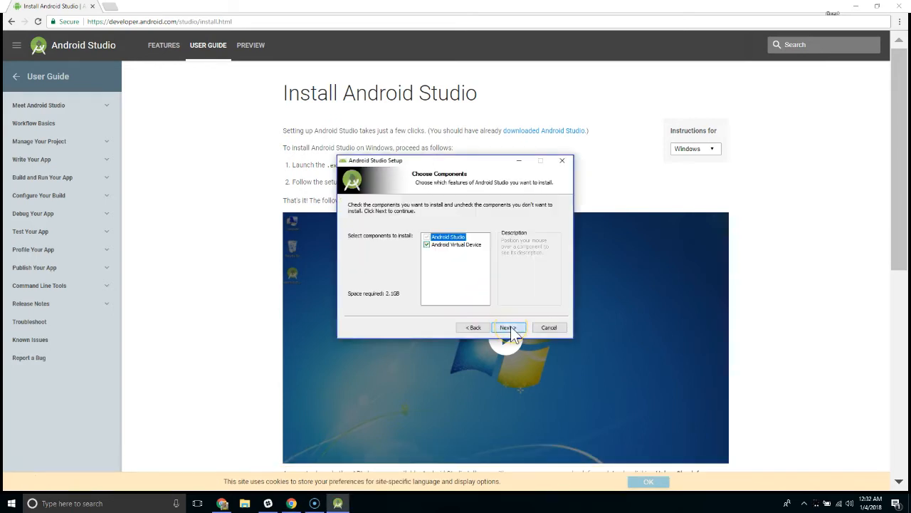
click(508, 326)
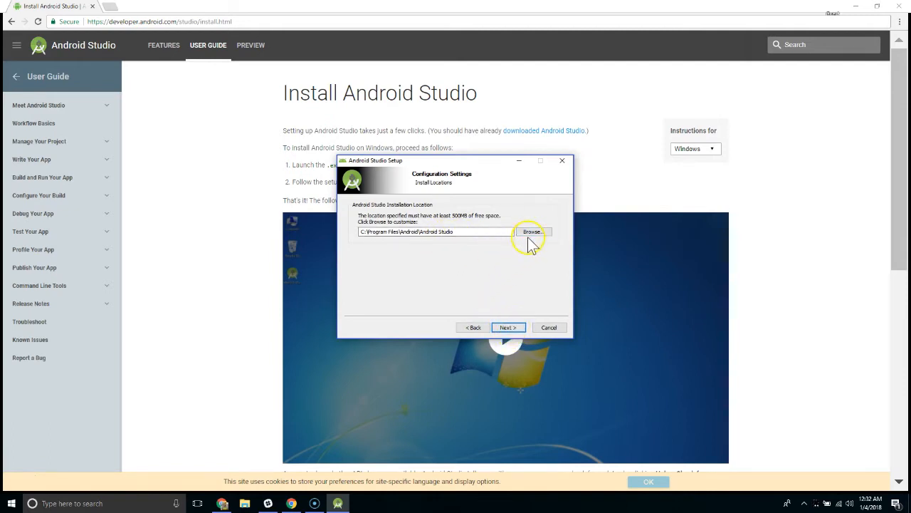
click(508, 326)
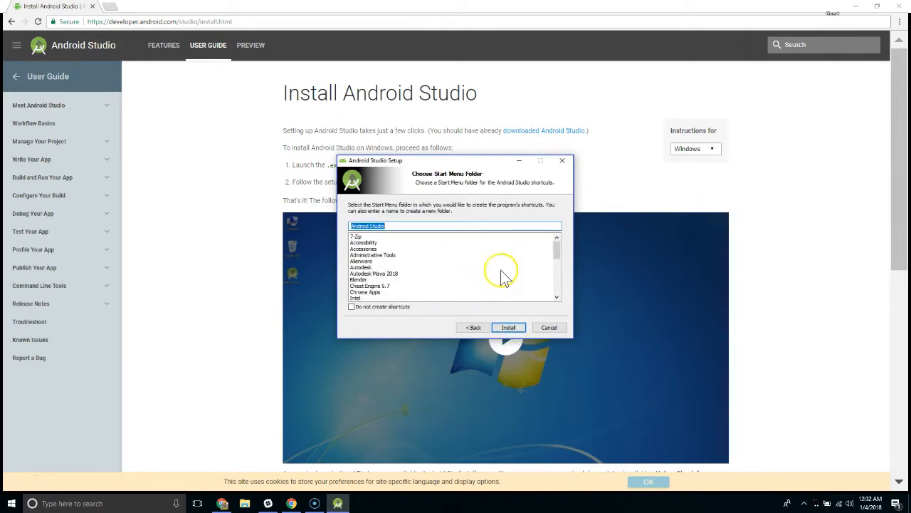
click(509, 328)
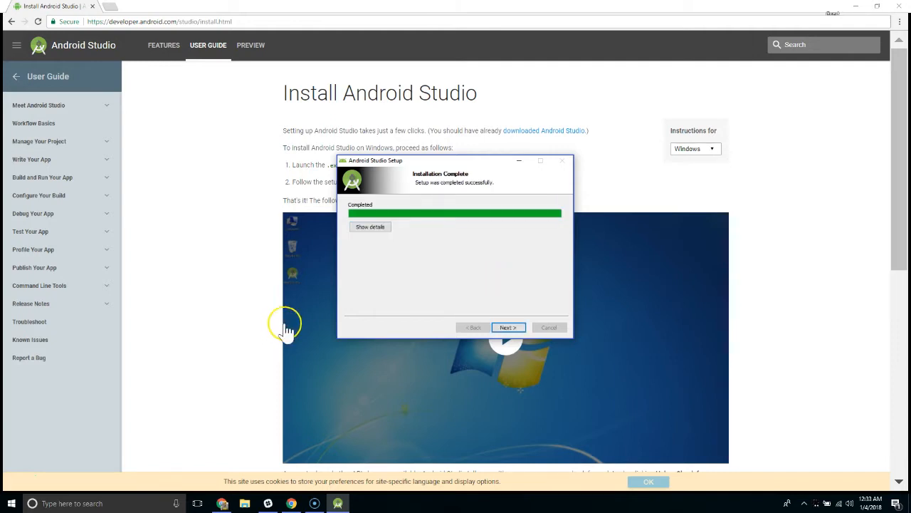
- Complete the installation with Android Studio set to start, and do not import any previous settings
click(508, 329)
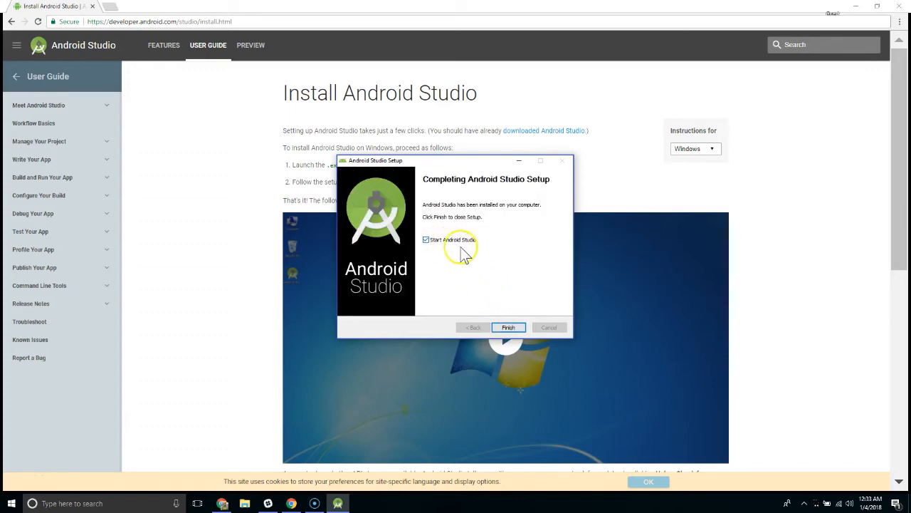
click(508, 328)
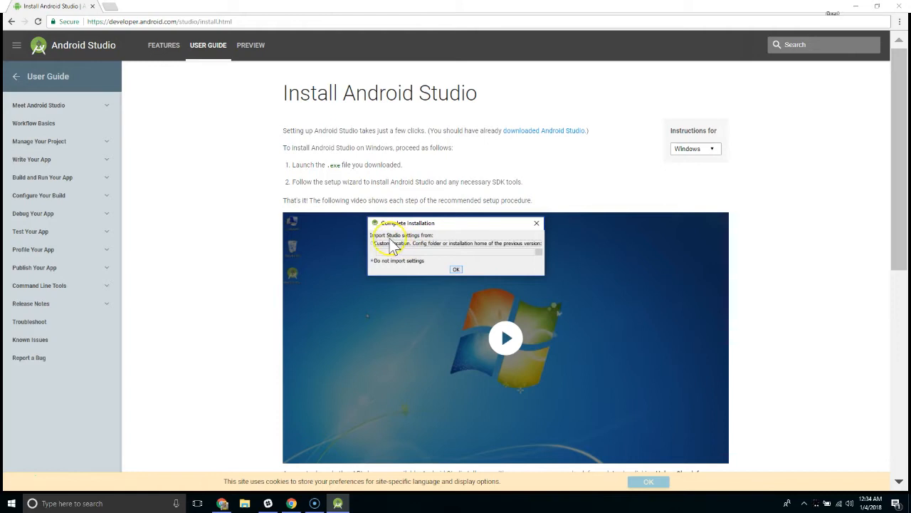
click(456, 269)
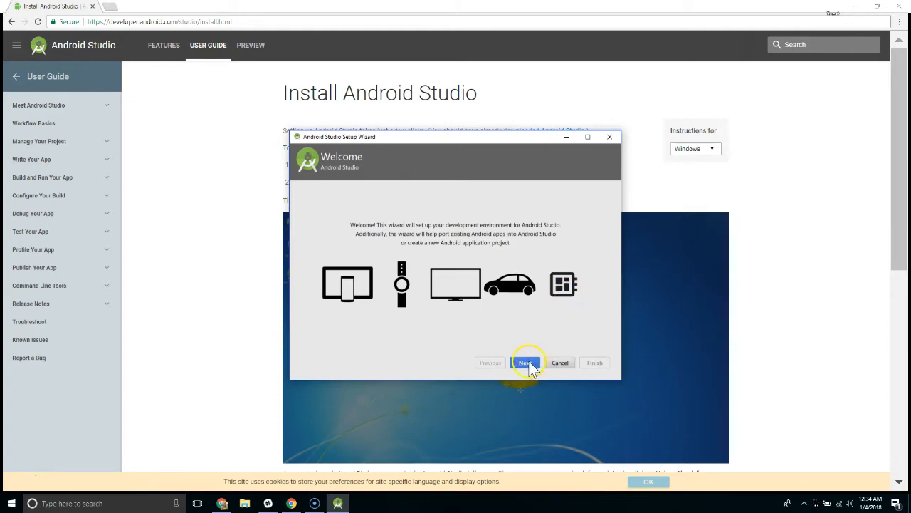
- Choose the Standard install type and the IntelliJ UI theme in the setup wizard
click(526, 362)
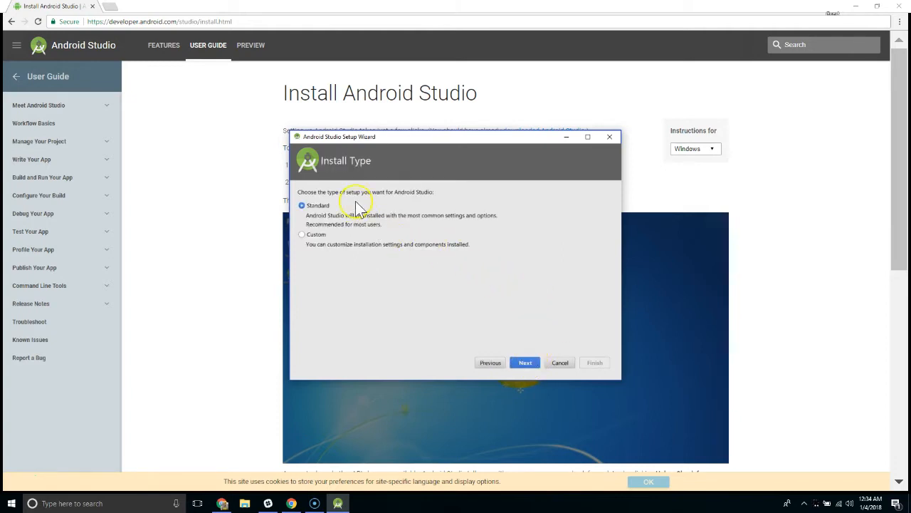
click(524, 362)
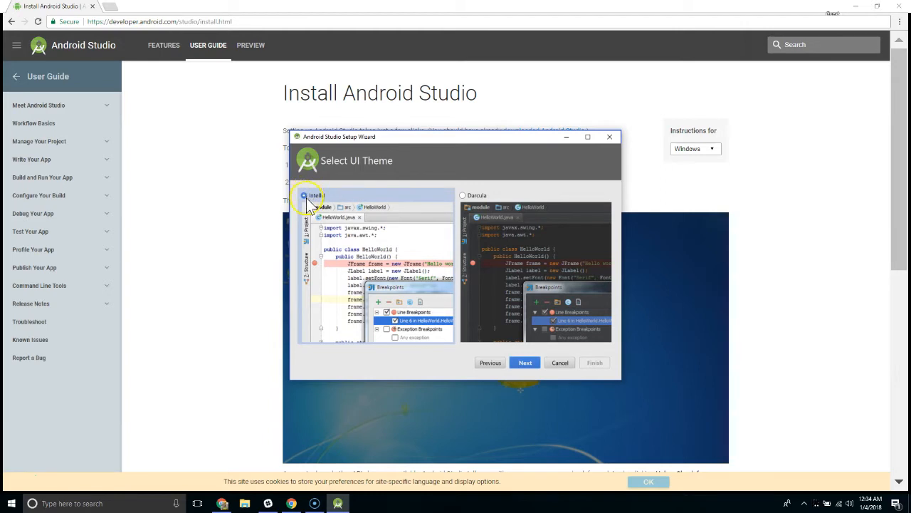
click(533, 365)
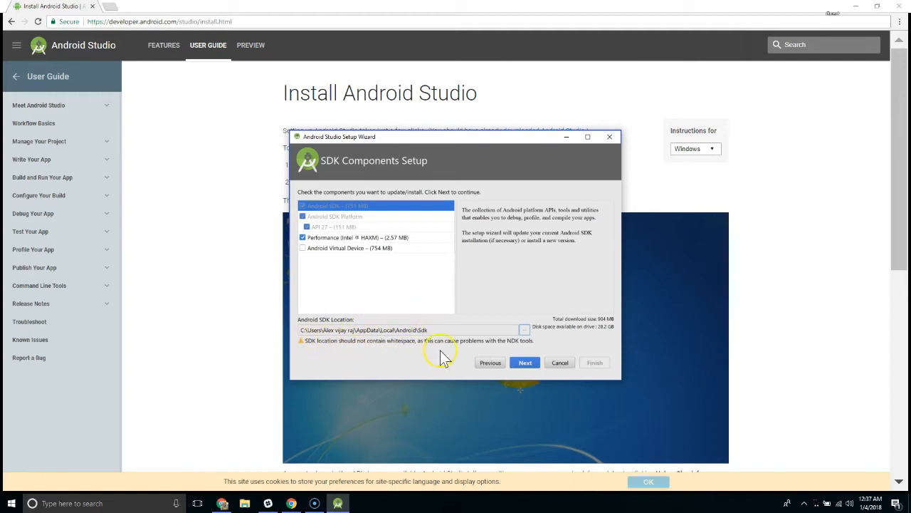
- Set the Android SDK location to C:\Users\Default\Documents and proceed to the settings verification
click(524, 329)
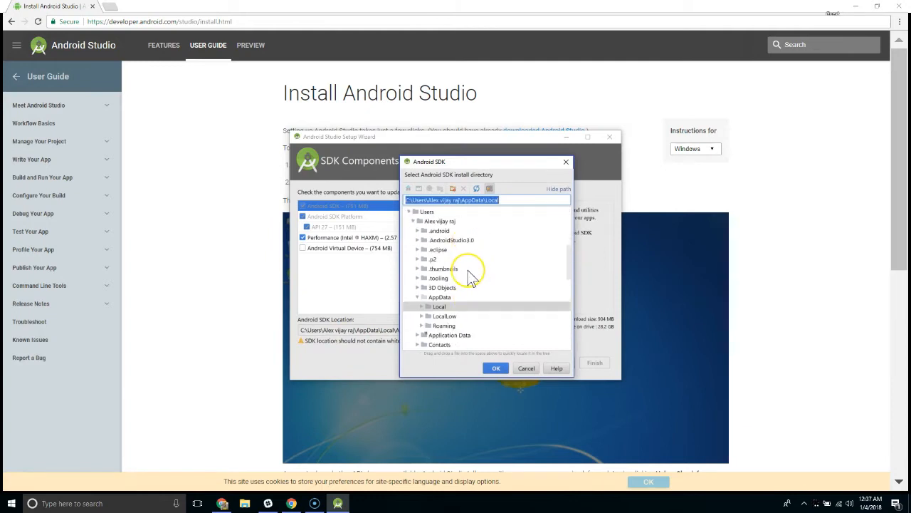
scroll(427, 266, up, 2)
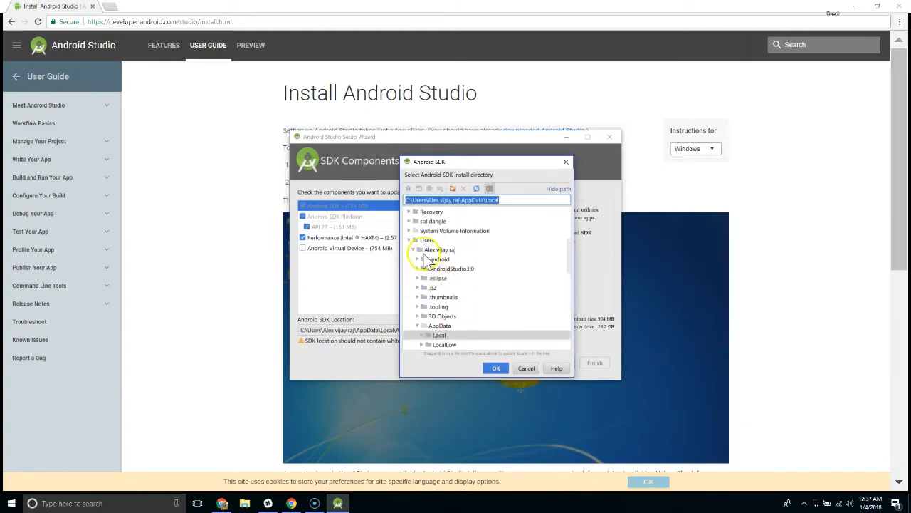
click(413, 249)
click(414, 298)
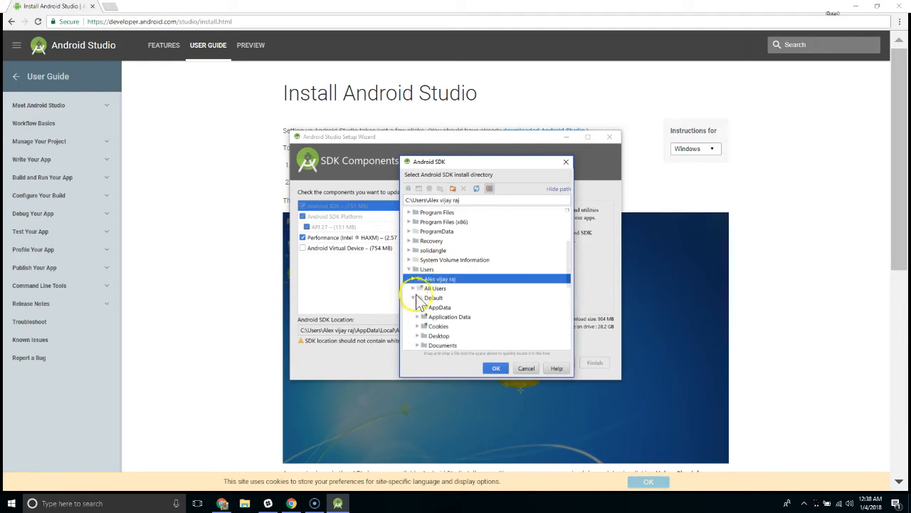
scroll(442, 306, down, 1)
click(417, 325)
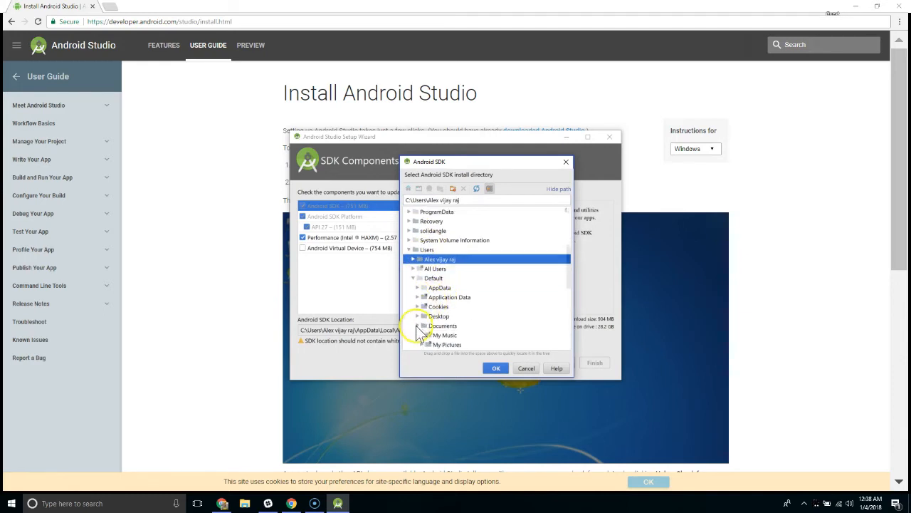
scroll(450, 321, down, 1)
scroll(451, 246, down, 1)
click(449, 268)
click(496, 367)
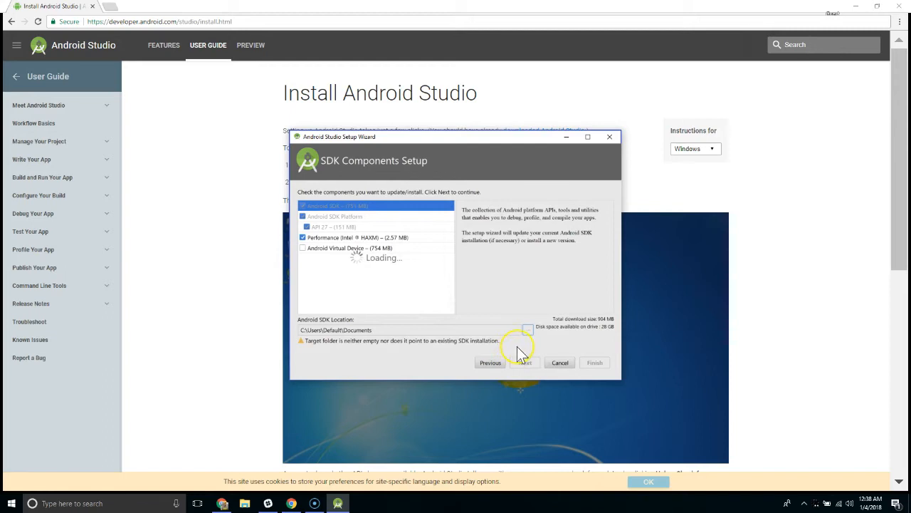
click(525, 362)
- Review the installation settings, download the SDK components and finish the setup wizard
scroll(363, 303, down, 1)
scroll(375, 323, up, 1)
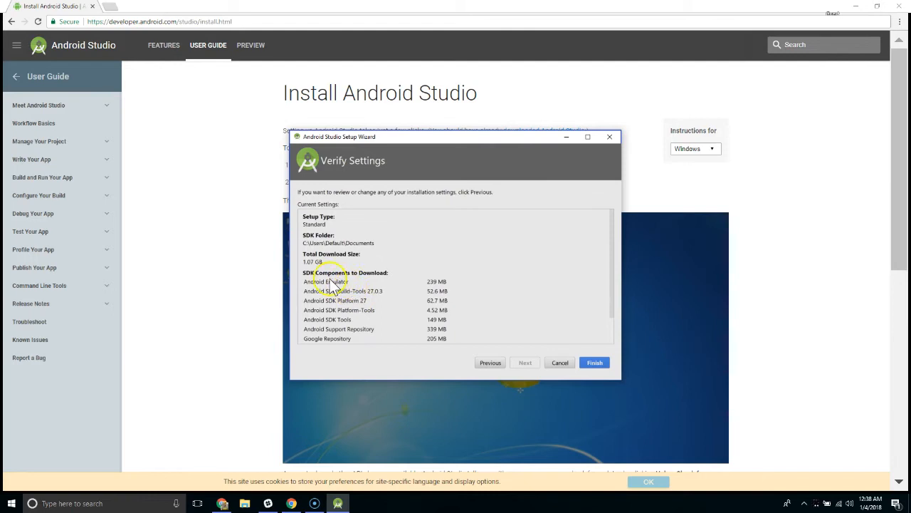
scroll(332, 281, down, 3)
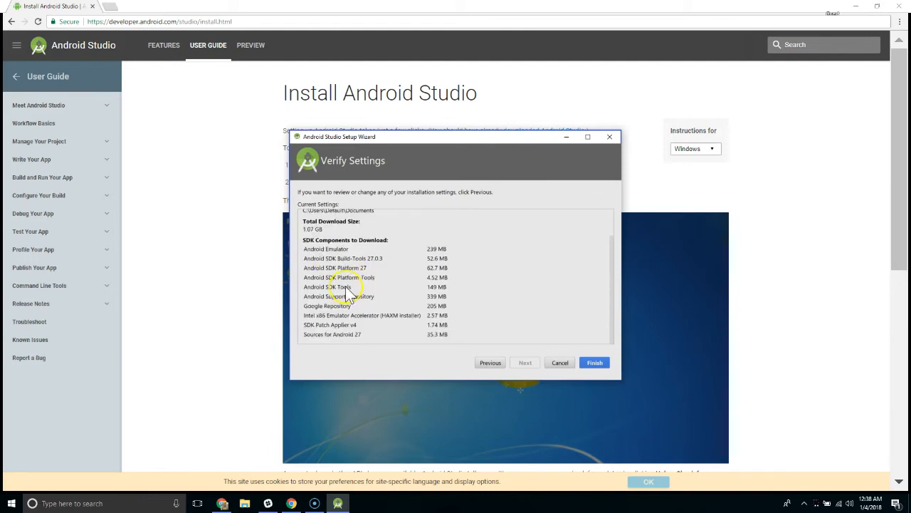
click(595, 362)
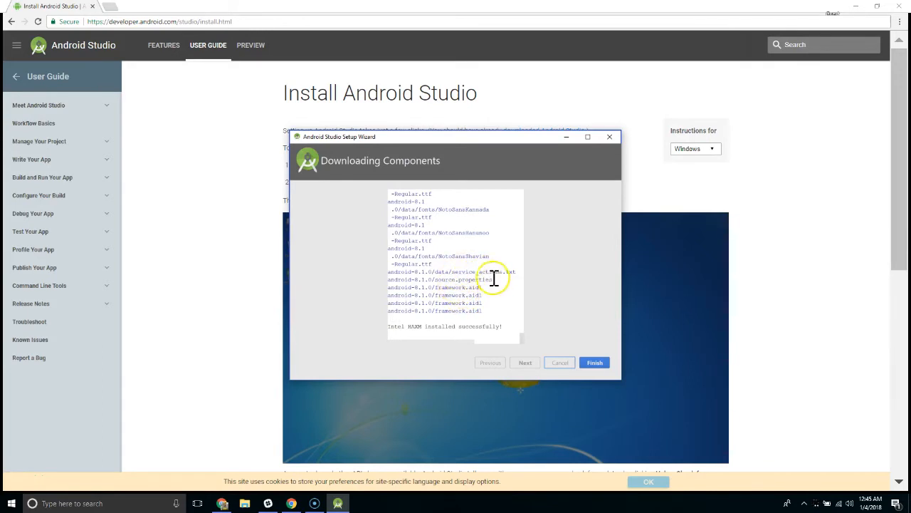
click(595, 363)
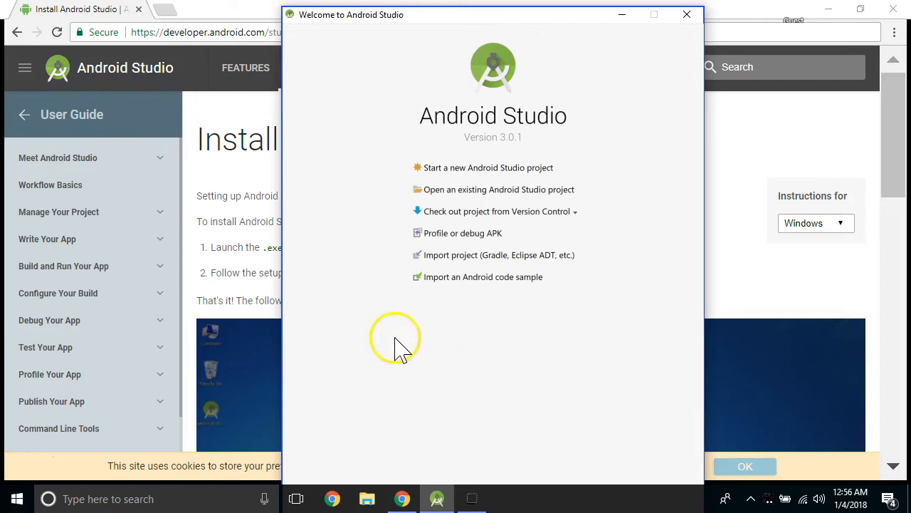
- Start a new Android Studio project, keeping the application name My Application and the default company domain
click(454, 169)
drag(257, 62, 451, 30)
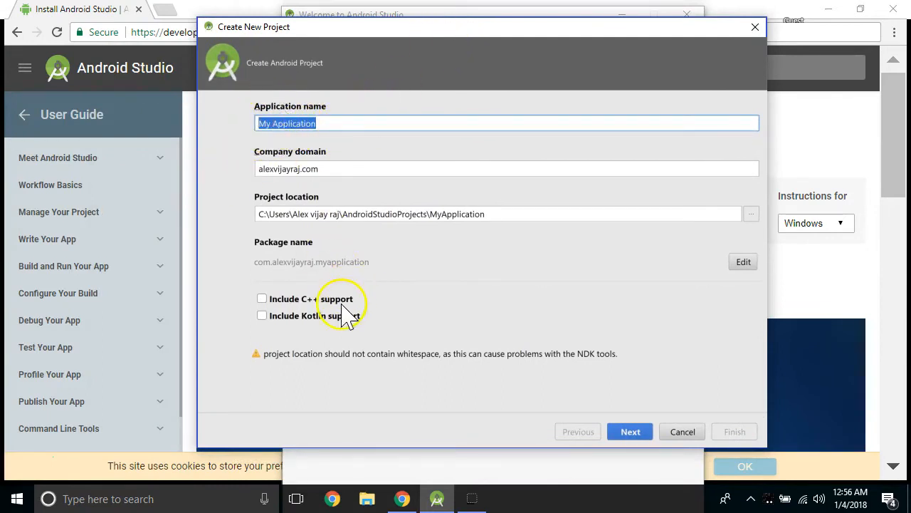
click(325, 123)
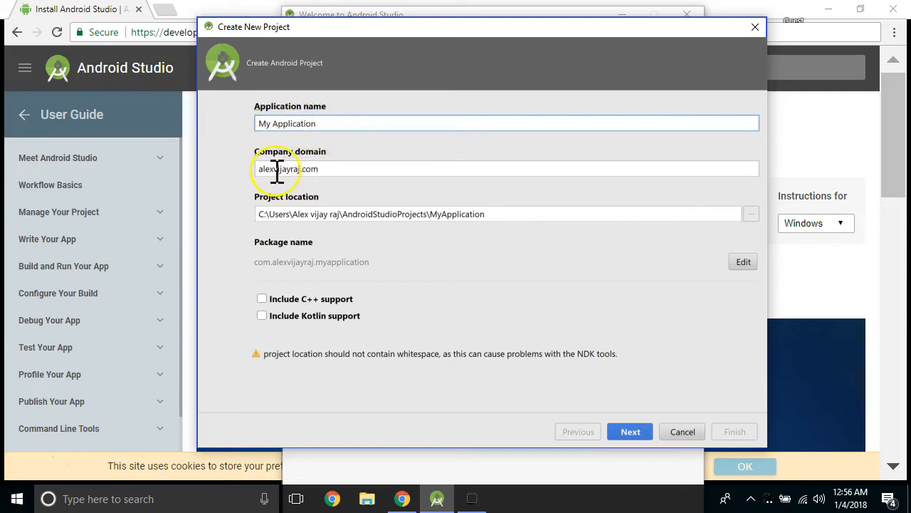
click(327, 169)
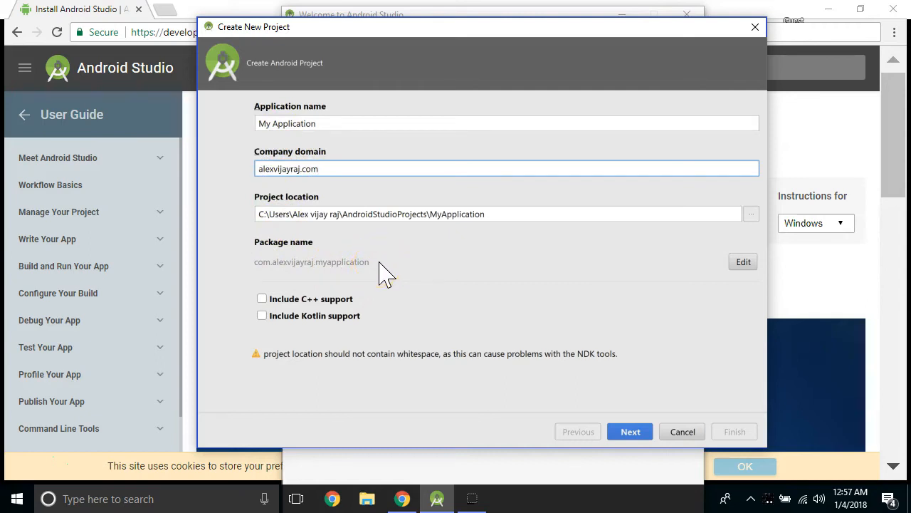
click(314, 267)
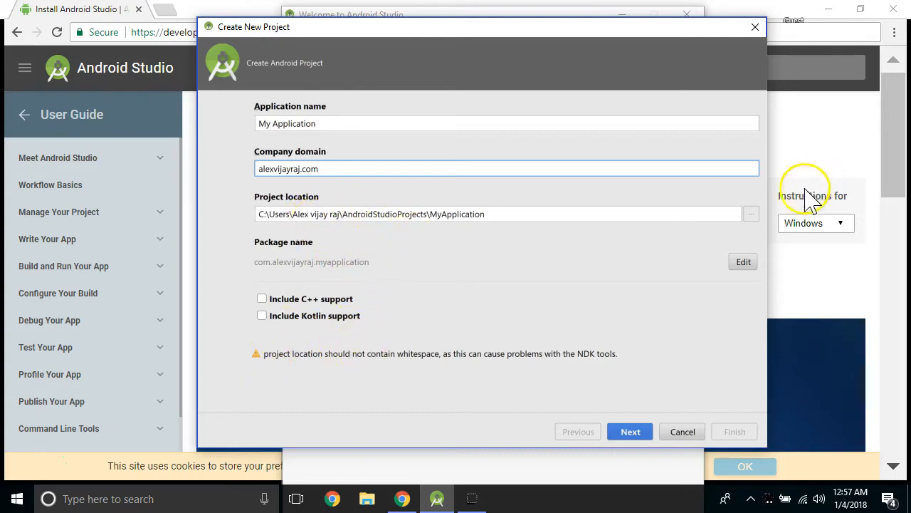
- Set the project location to C:/Users/Public/Documents/MyApplication and continue to the target device settings
click(751, 214)
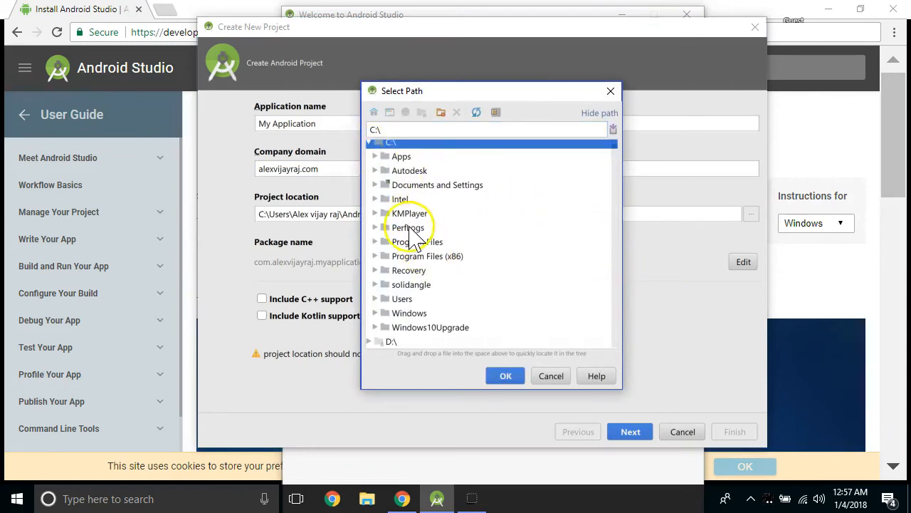
click(376, 299)
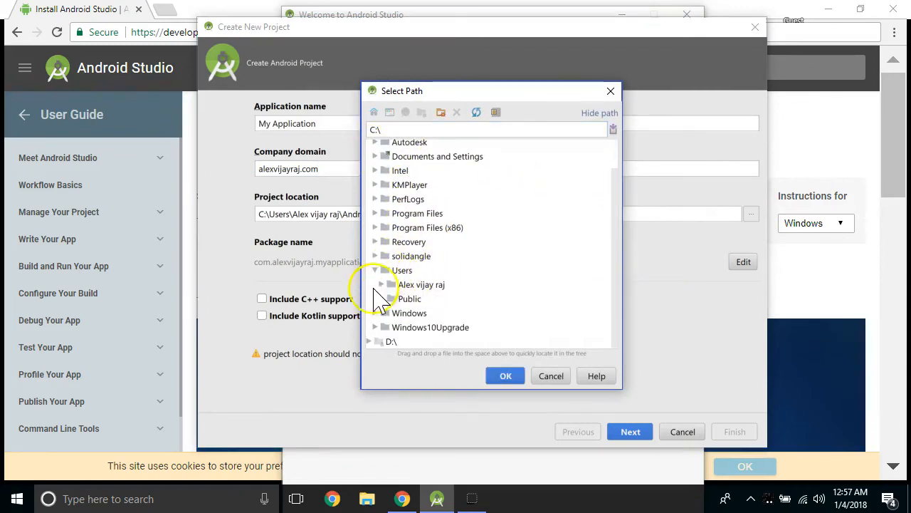
click(382, 299)
click(388, 275)
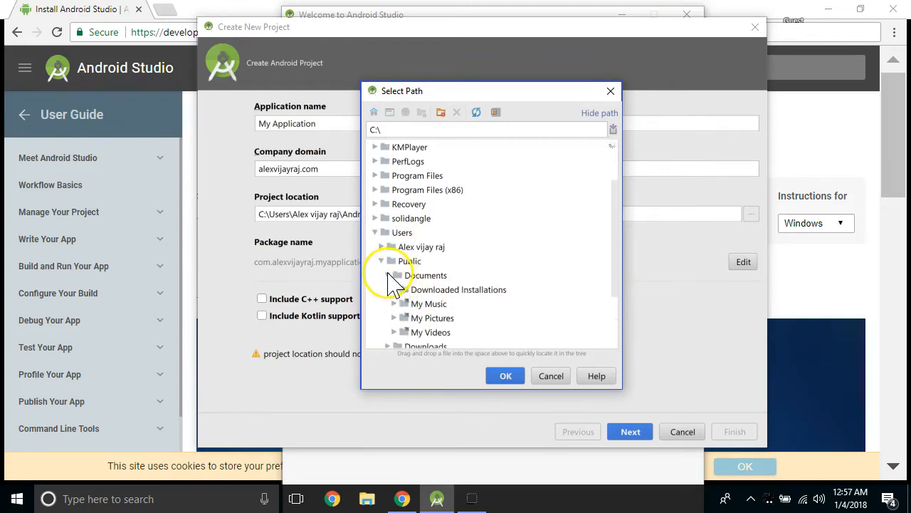
click(436, 275)
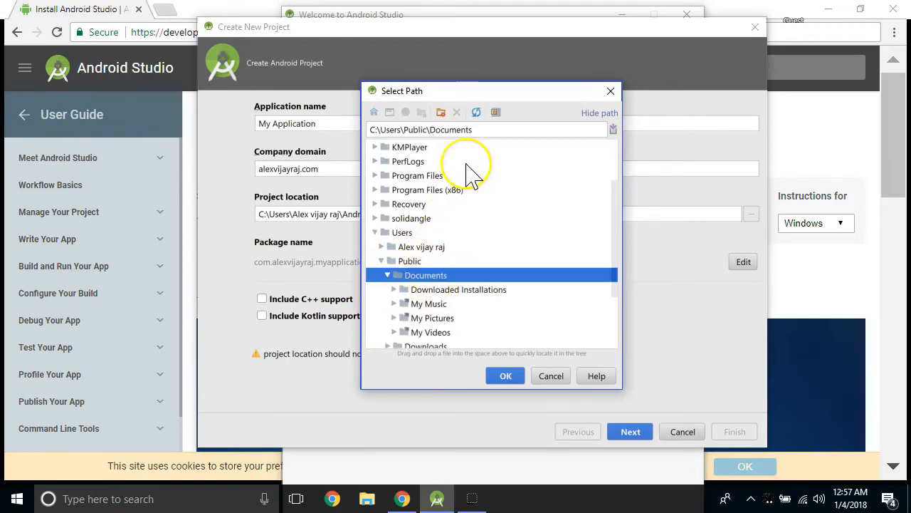
click(509, 377)
click(390, 214)
text(/MyApplication)
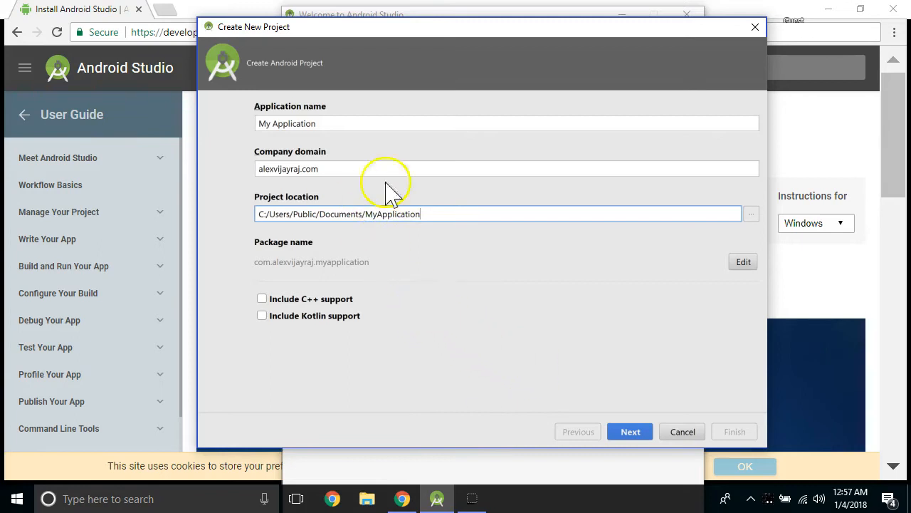
click(630, 432)
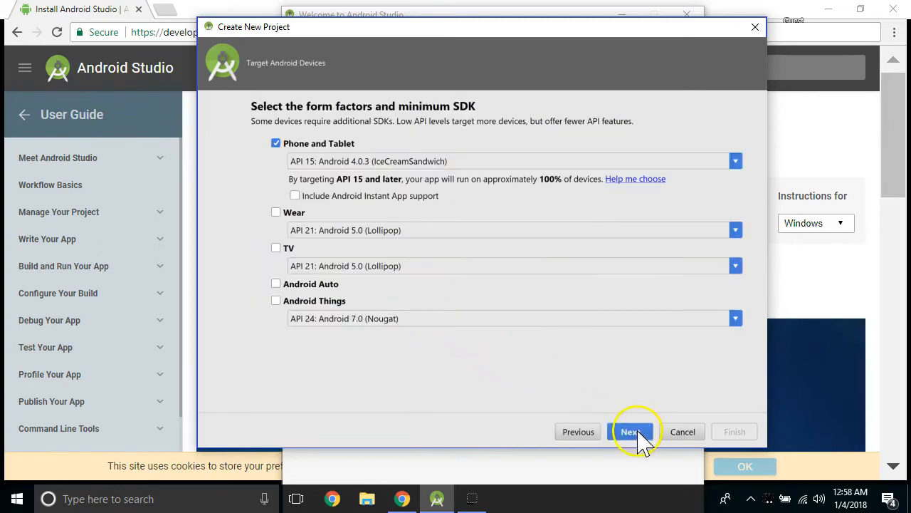
- Set the minimum SDK for Phone and Tablet to API 26: Android 8.0 (Oreo)
click(370, 162)
scroll(397, 207, down, 2)
scroll(399, 207, up, 2)
scroll(400, 207, down, 2)
scroll(397, 207, up, 2)
scroll(391, 213, down, 2)
click(388, 250)
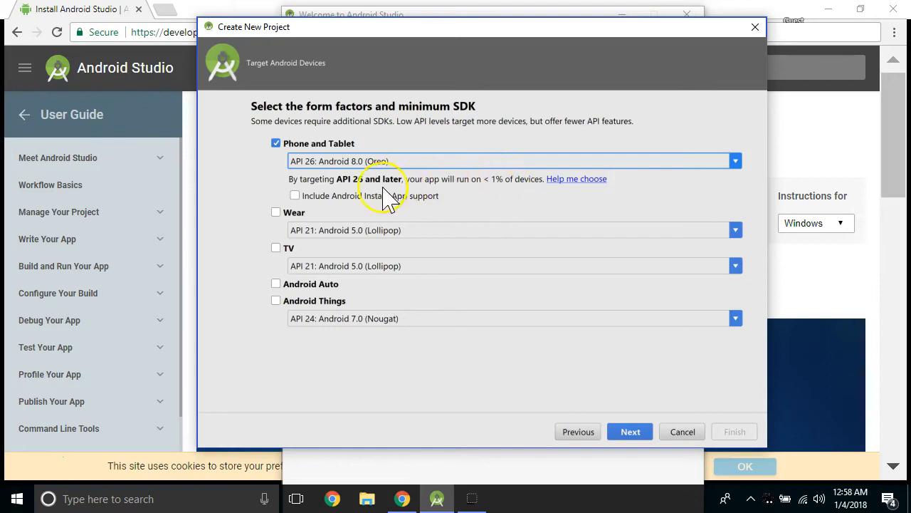
- Set the minimum SDK for Phone and Tablet to API 19: Android 4.4 (KitKat) and continue to the activity selection
click(404, 161)
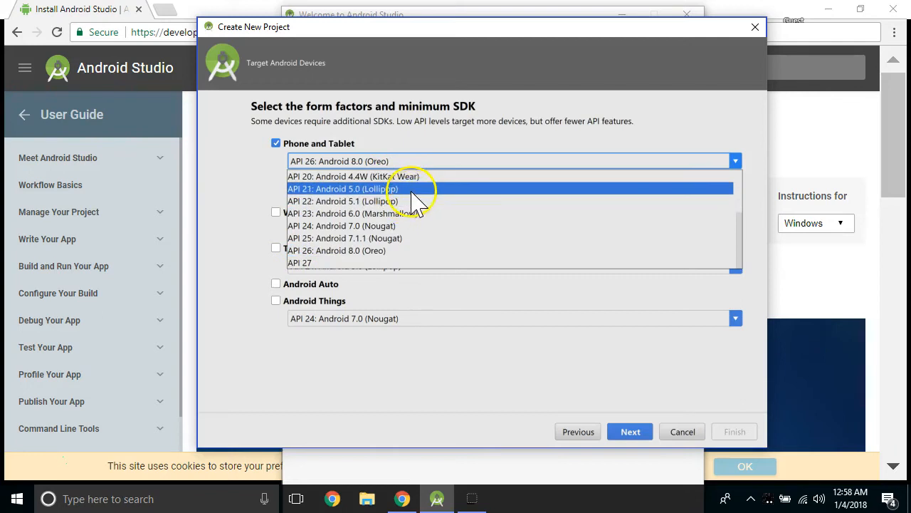
scroll(411, 203, up, 2)
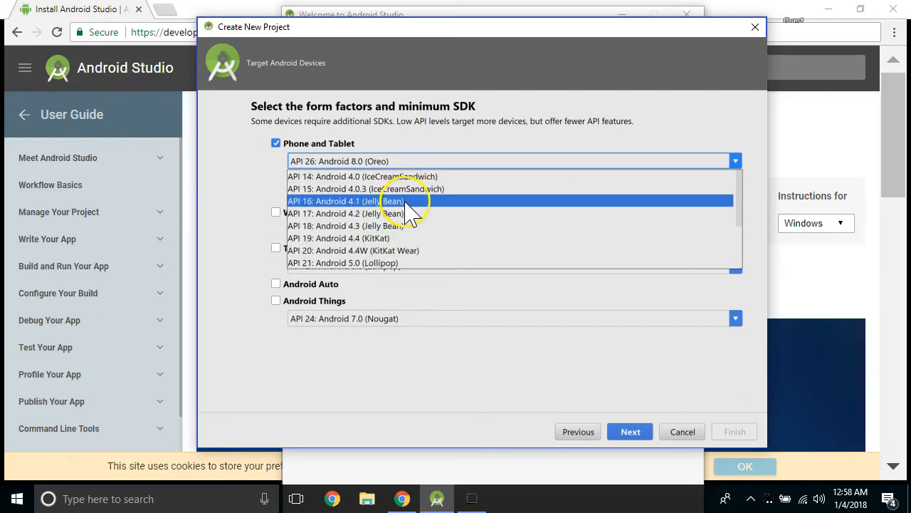
click(411, 242)
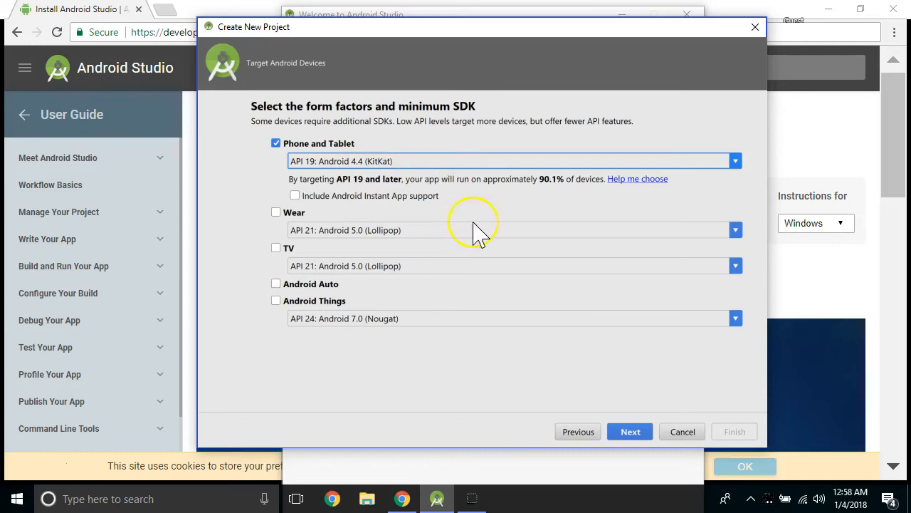
click(629, 431)
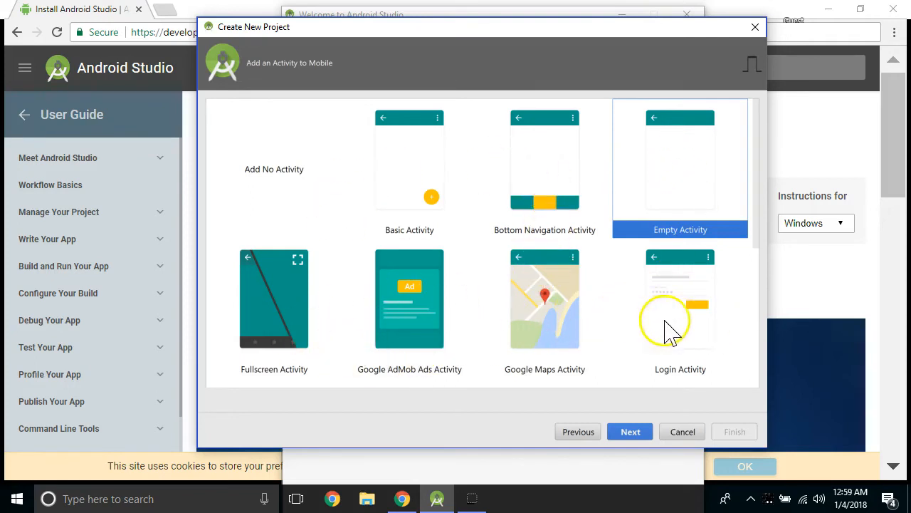
- Choose the Empty Activity template, keep the names MainActivity and activity_main, and finish creating the project
scroll(668, 329, down, 5)
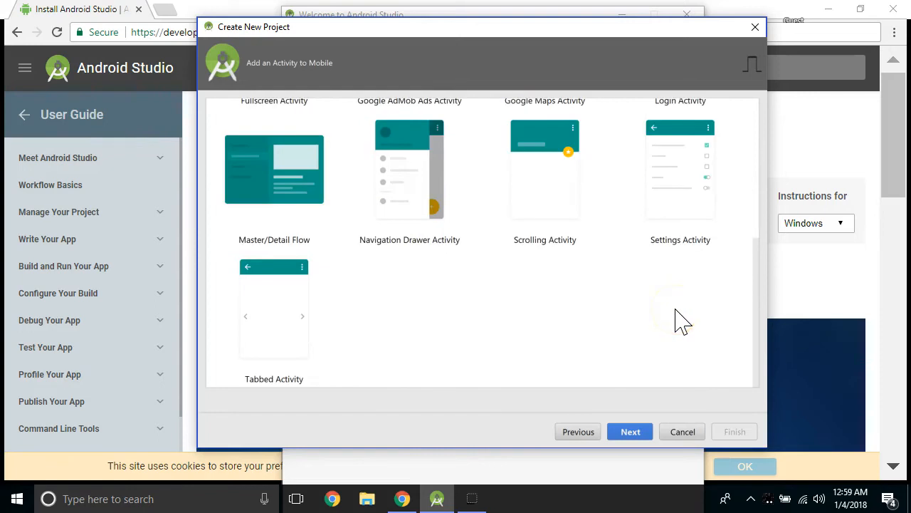
scroll(431, 291, up, 5)
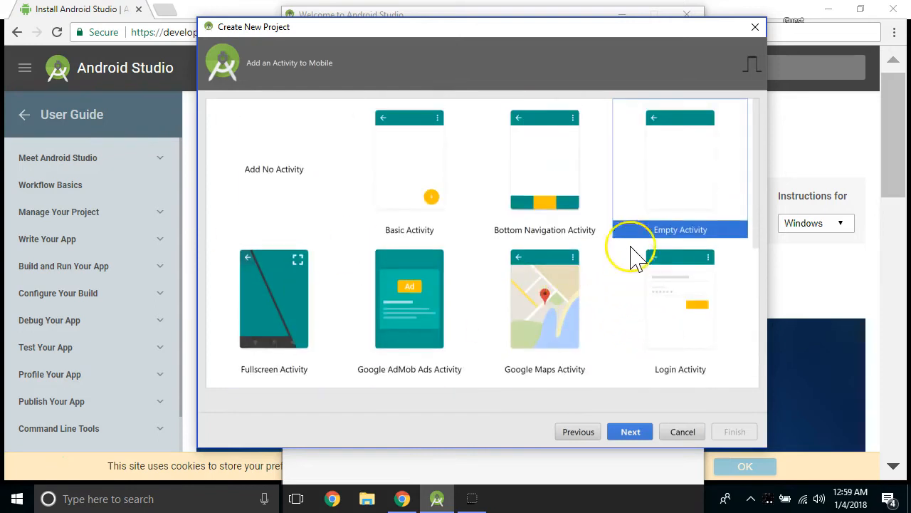
click(630, 431)
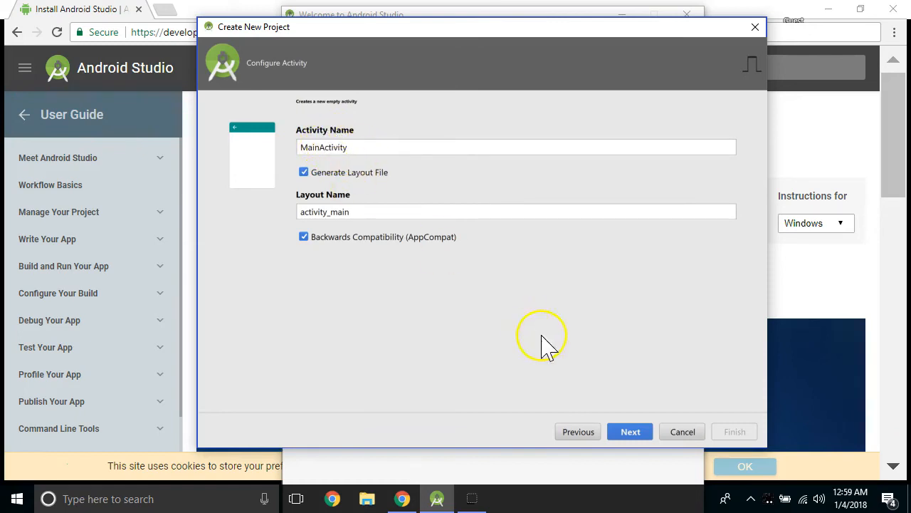
click(627, 434)
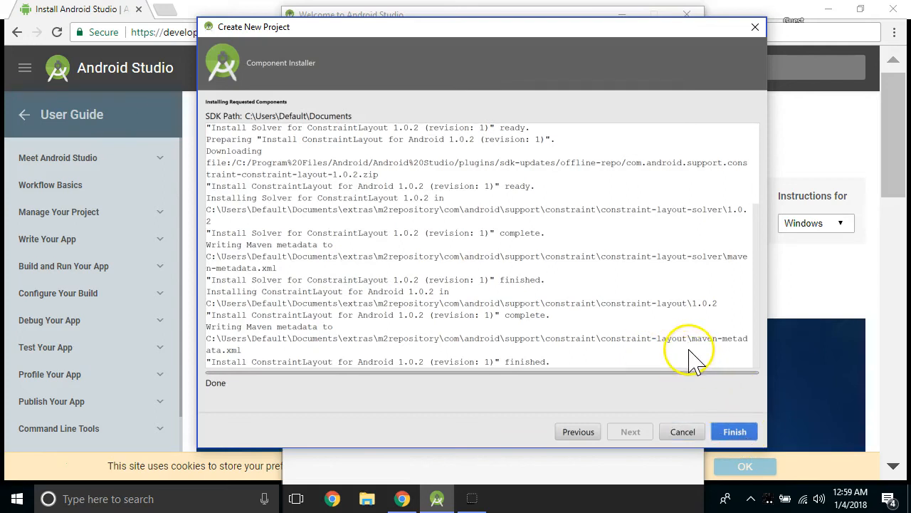
click(735, 429)
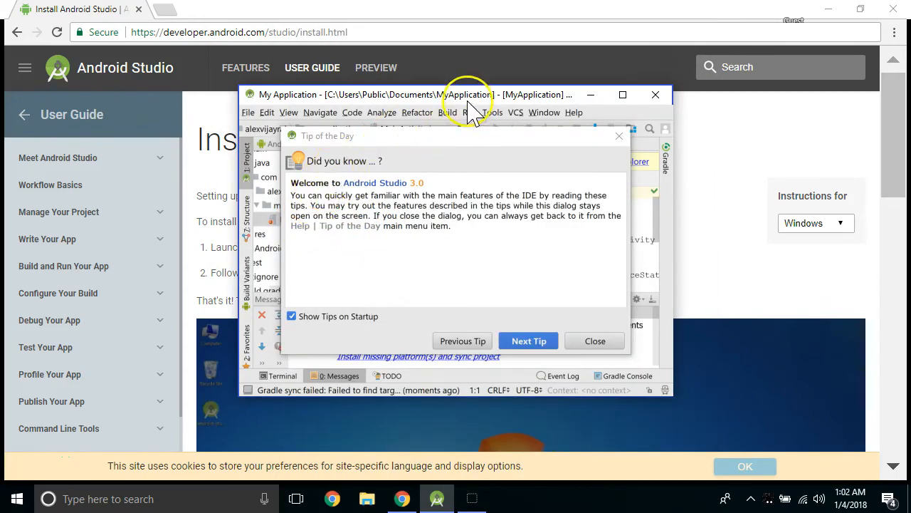
- Maximize the project window and dismiss the Tip of the Day
click(621, 94)
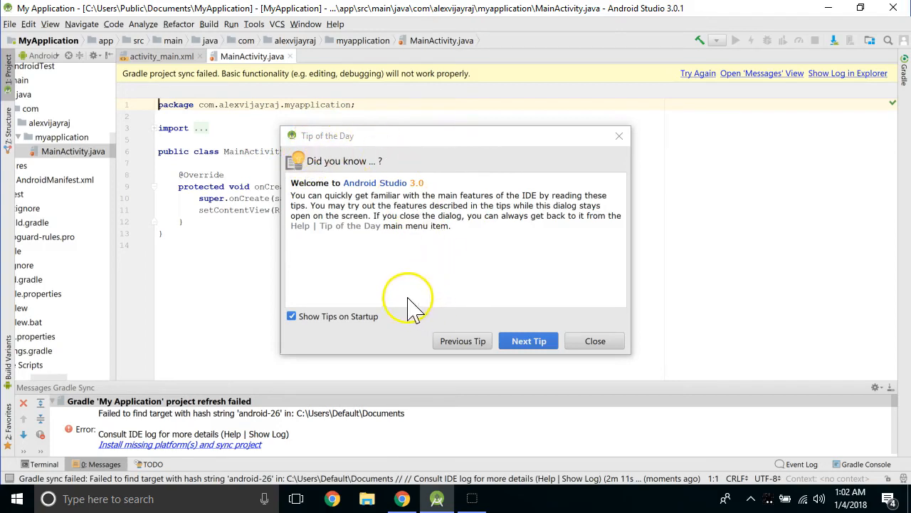
click(594, 341)
key(ctrl+a)
text(package com.alexvijayraj.myapplication;          import android.support.v7.app.AppCompatActivity;         import android.os.Bundle;  public class MainActivity extends AppCompatActivity {      @Override     protected void onCreate(Bundle savedInstanceState) {         super.onCreate(savedInstanceState);         setContentView(R.layout.activity_main);     } })
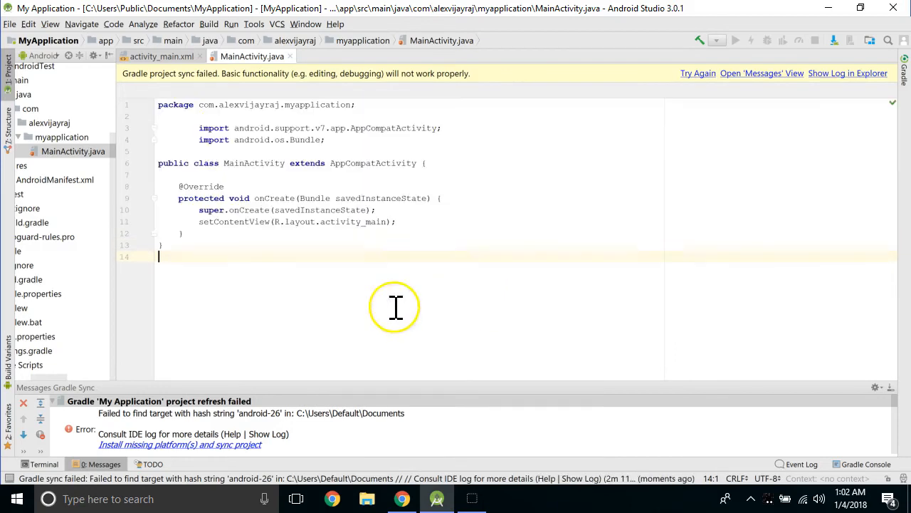
- Widen the project file tree and bring the MyApplication root folder into view
drag(116, 116, 168, 116)
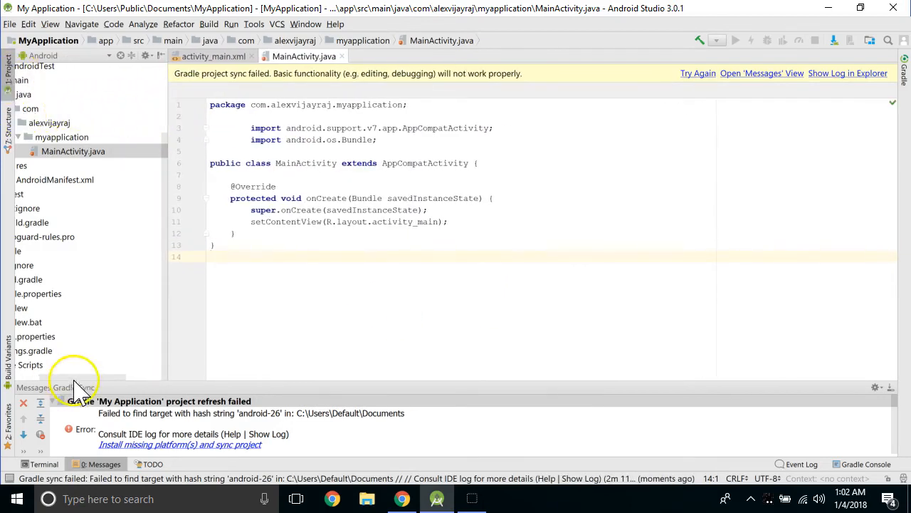
drag(72, 380, 21, 379)
scroll(44, 239, up, 3)
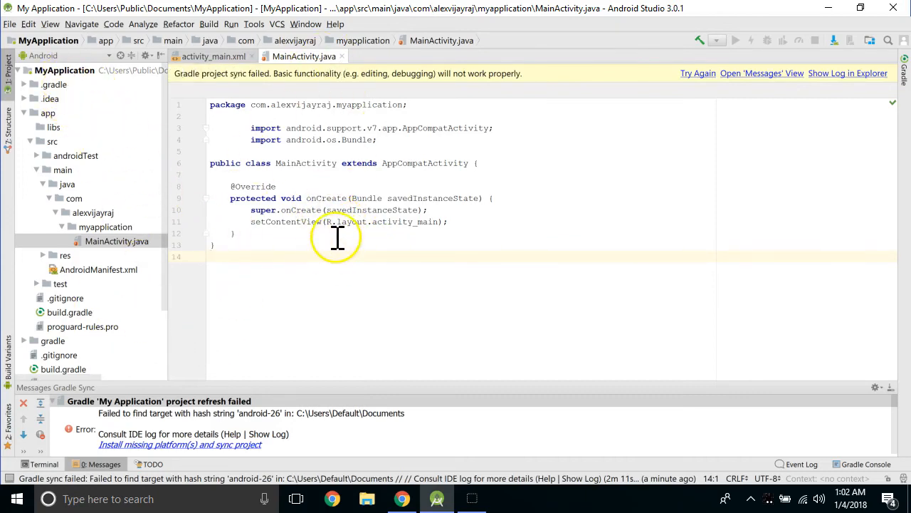
- Install the missing Android SDK Platform 26, accepting its license, and Build Tools 26.0.2, syncing the project after each installation
click(144, 422)
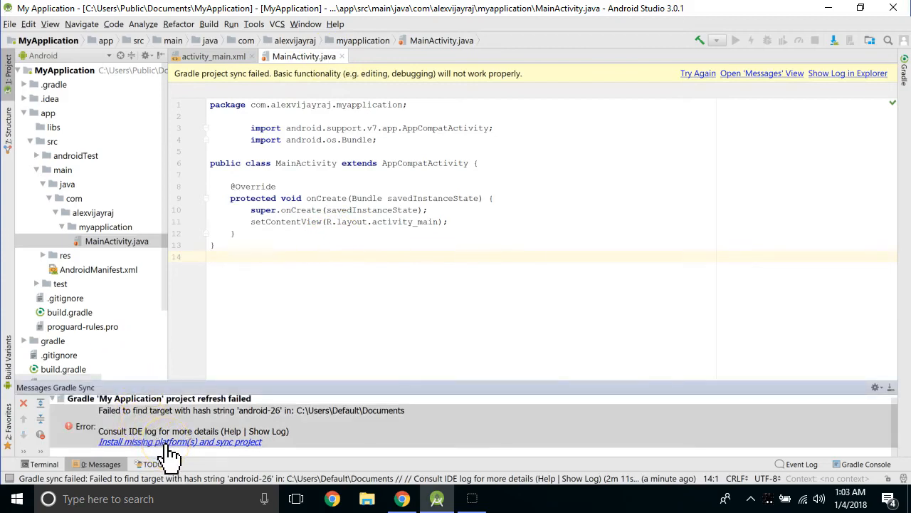
click(168, 443)
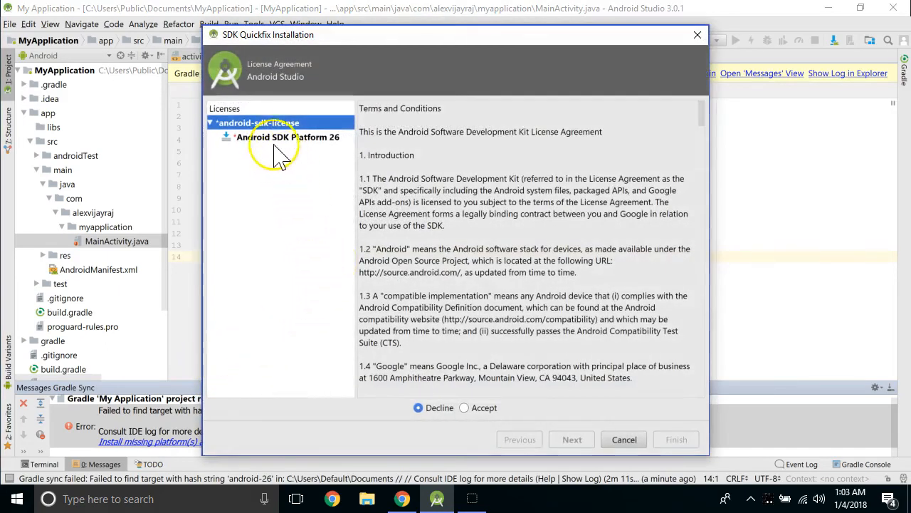
click(465, 408)
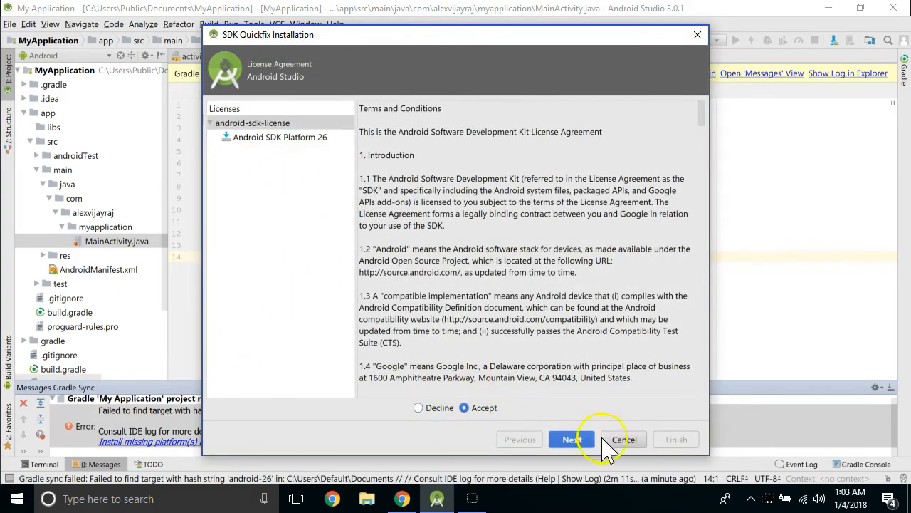
click(576, 442)
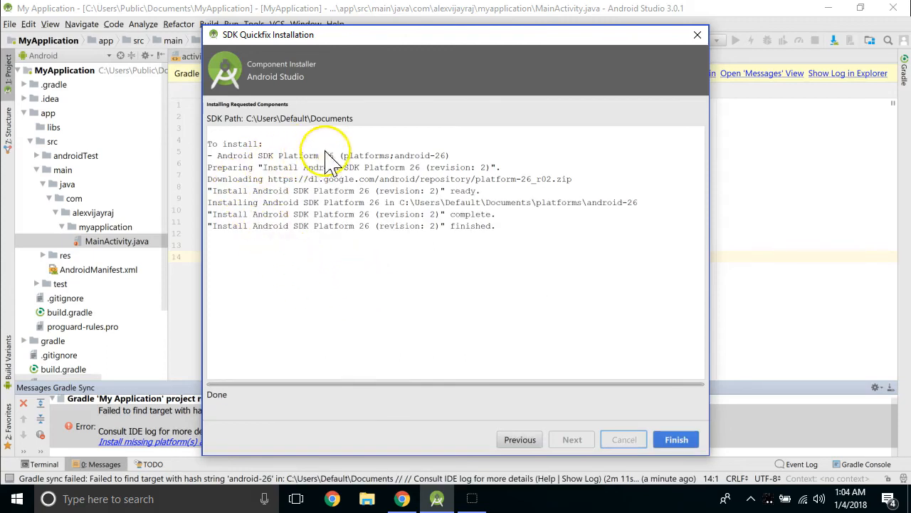
click(678, 441)
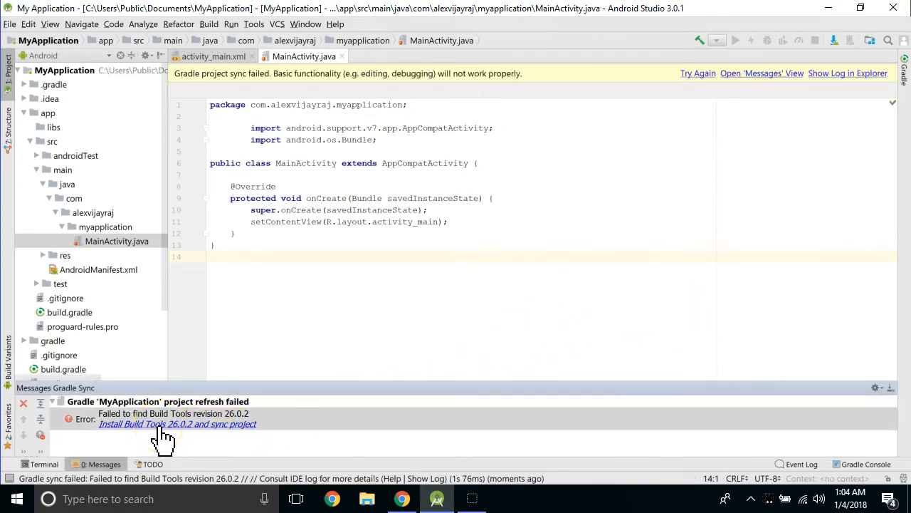
click(159, 426)
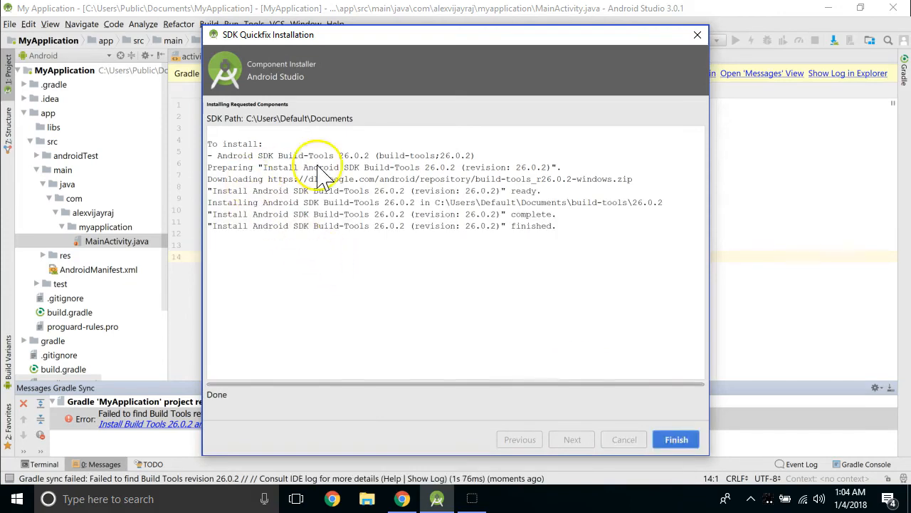
click(675, 435)
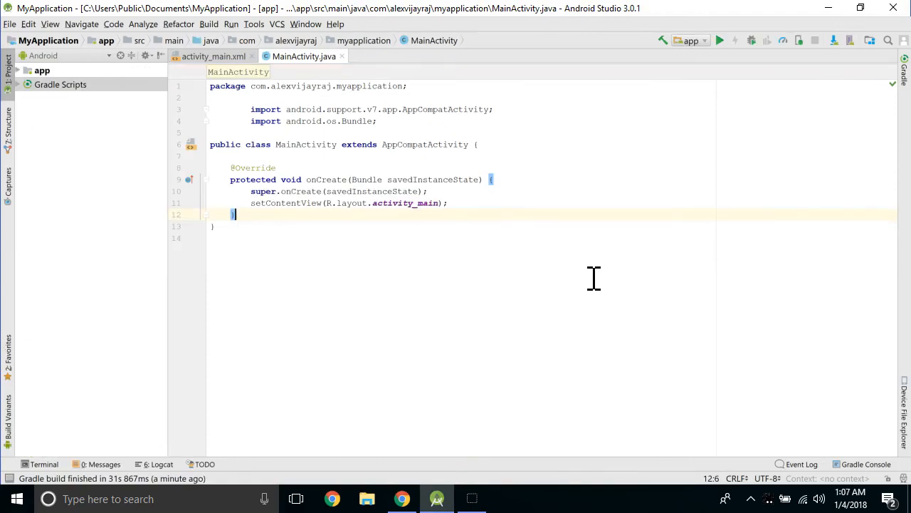
- Start creating a virtual device in the AVD Manager and enlarge the configuration window to show the full device list
click(851, 41)
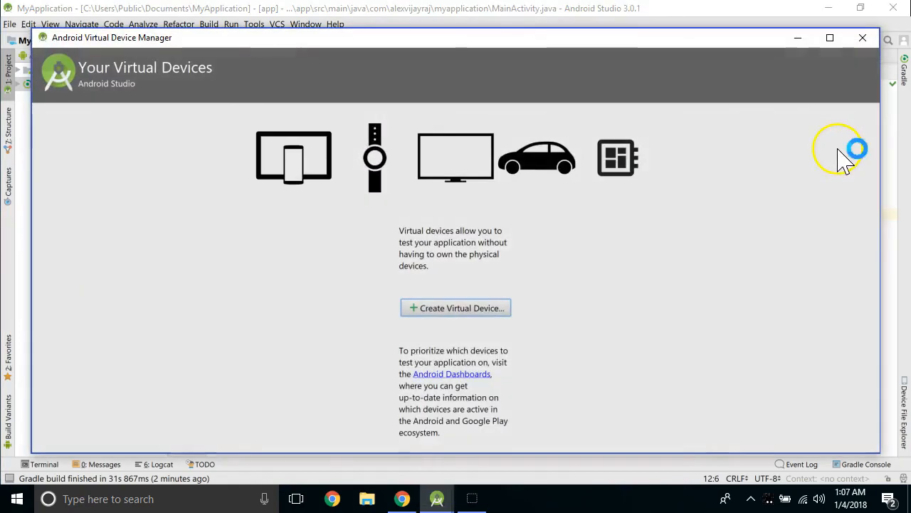
click(462, 308)
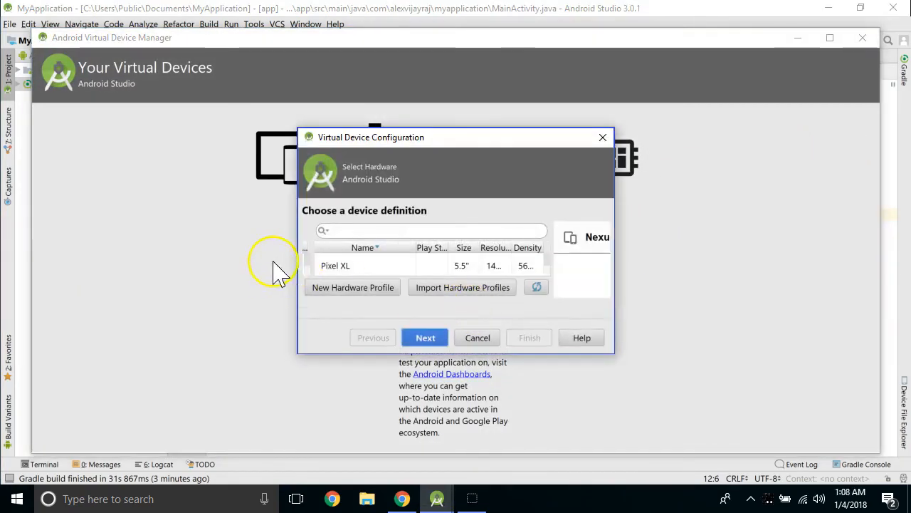
drag(294, 250, 68, 251)
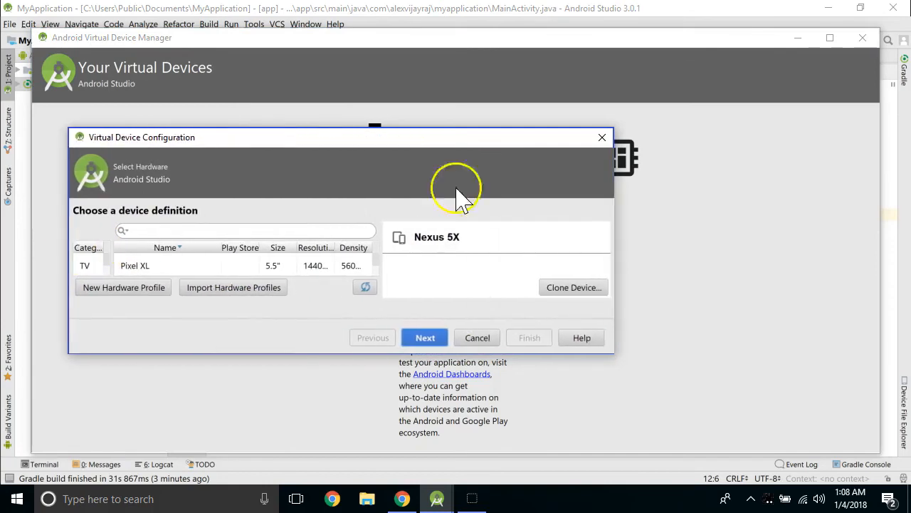
drag(493, 129, 523, 33)
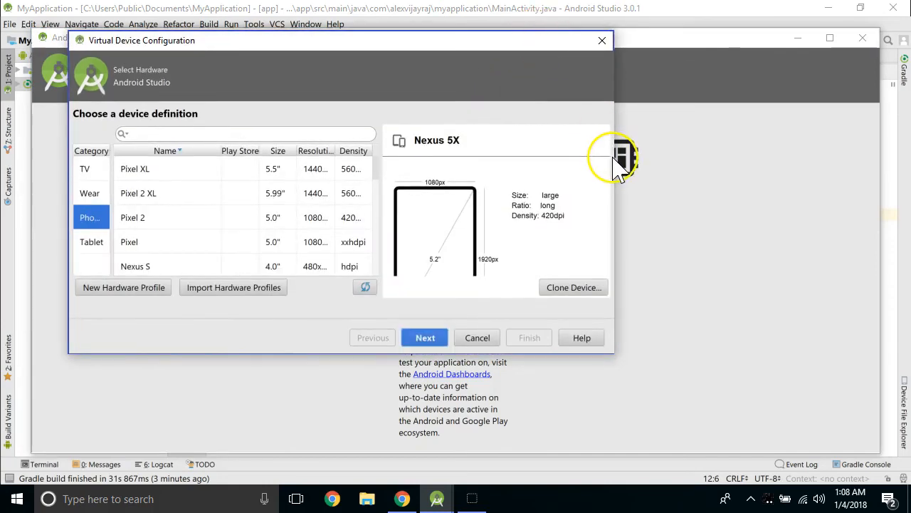
drag(614, 156, 910, 157)
drag(520, 353, 497, 498)
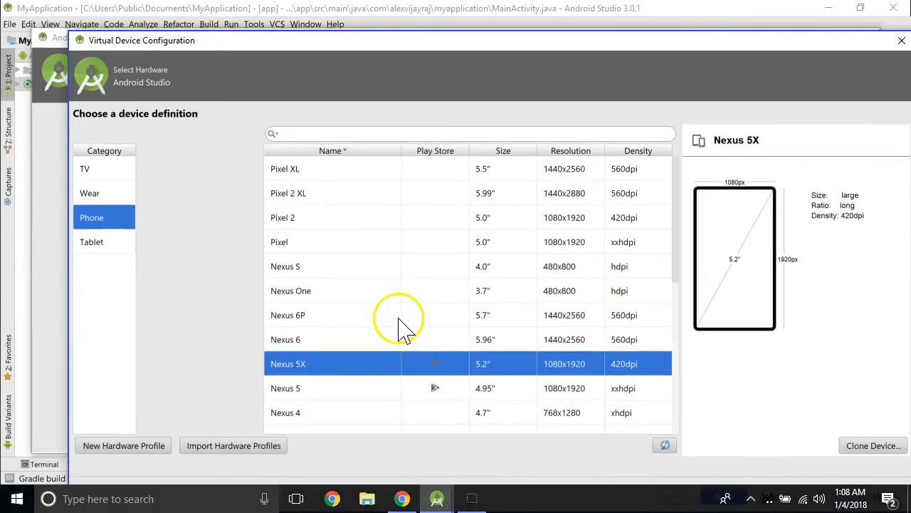
- Choose the Pixel phone as the virtual device's hardware and continue to the system image selection
scroll(382, 311, down, 5)
scroll(382, 315, up, 4)
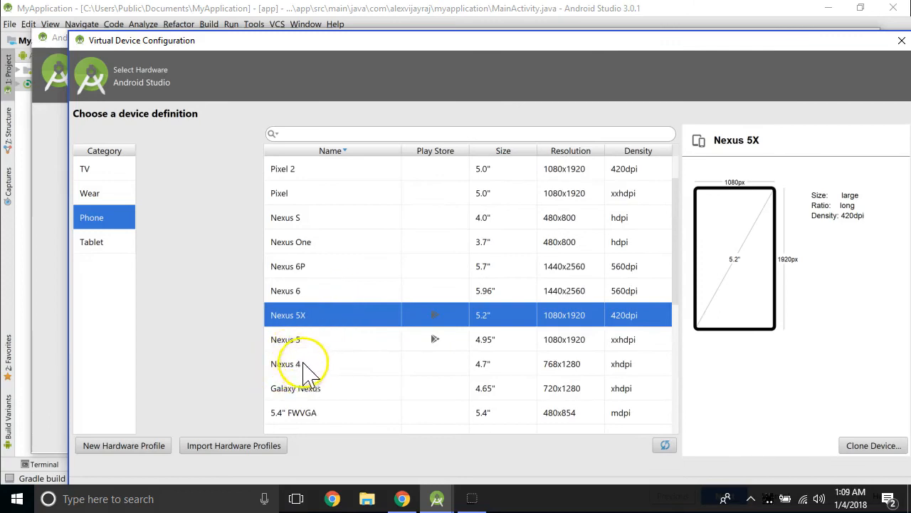
scroll(316, 352, up, 1)
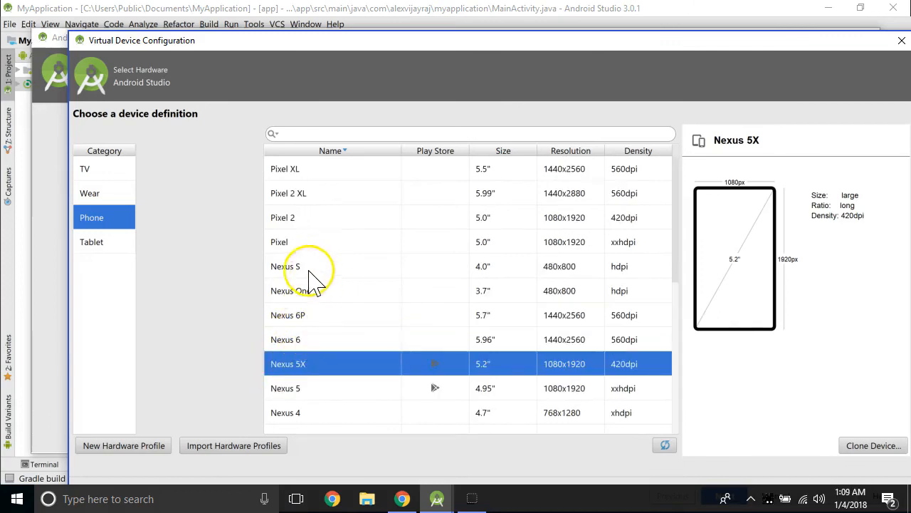
click(343, 240)
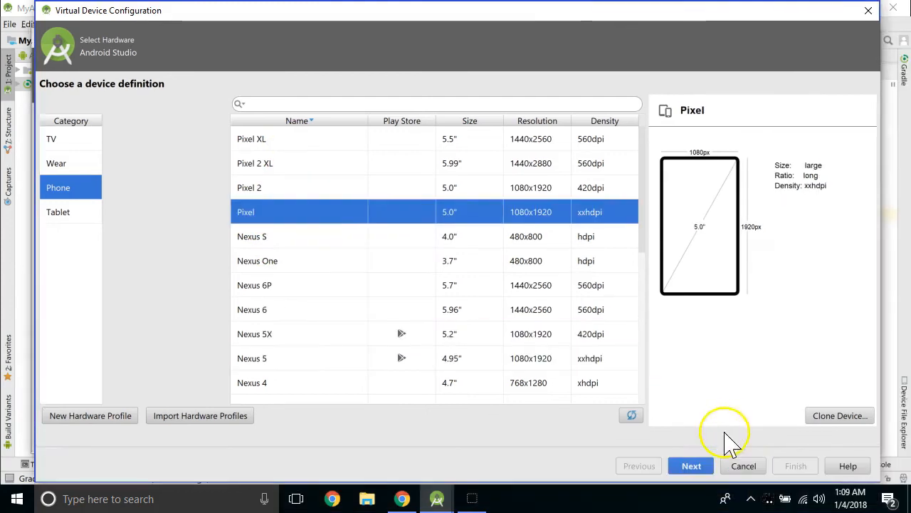
click(694, 469)
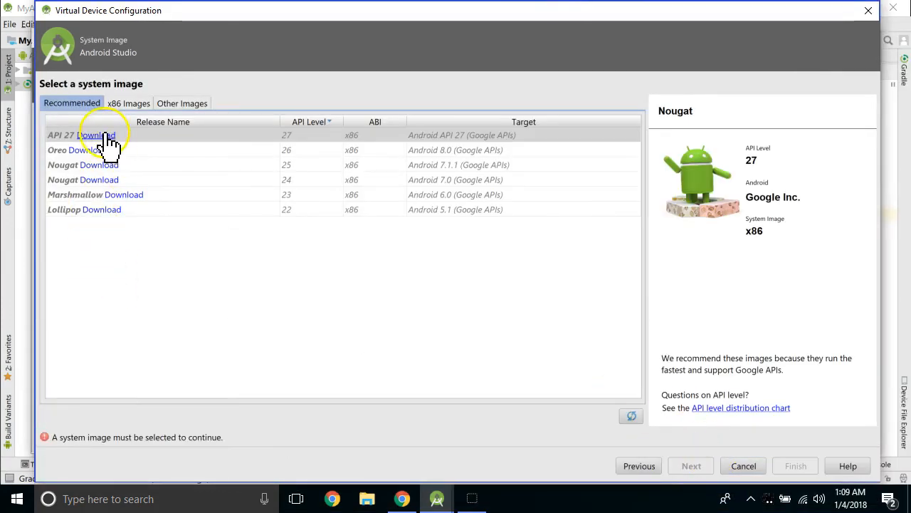
- Download the Marshmallow API 23 x86 system image and select it for the virtual device
click(127, 196)
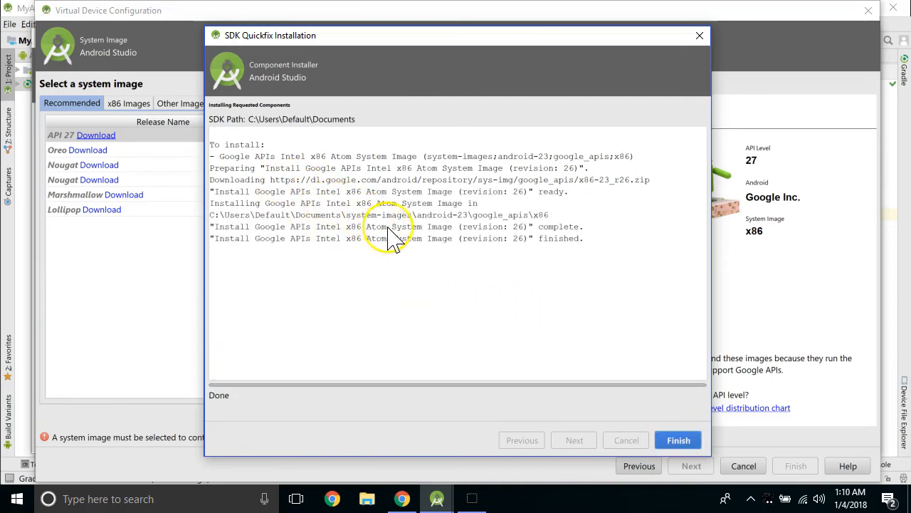
click(680, 441)
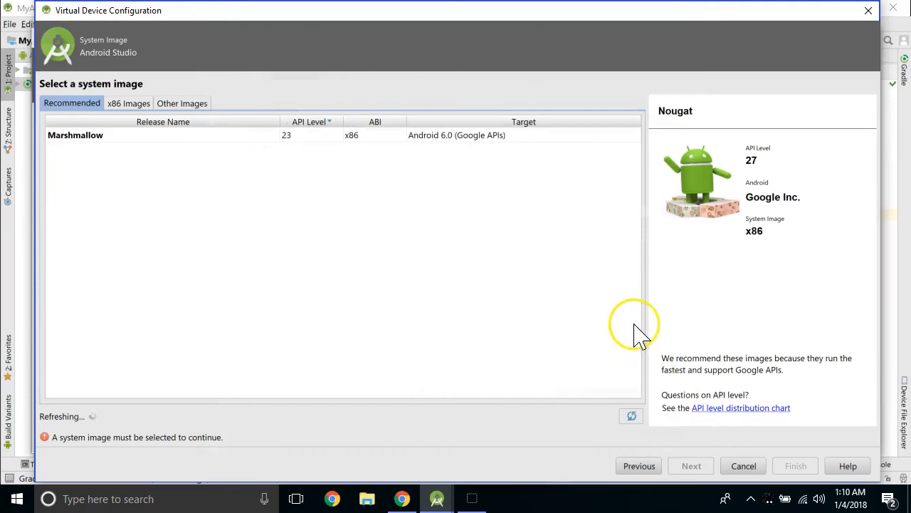
click(86, 197)
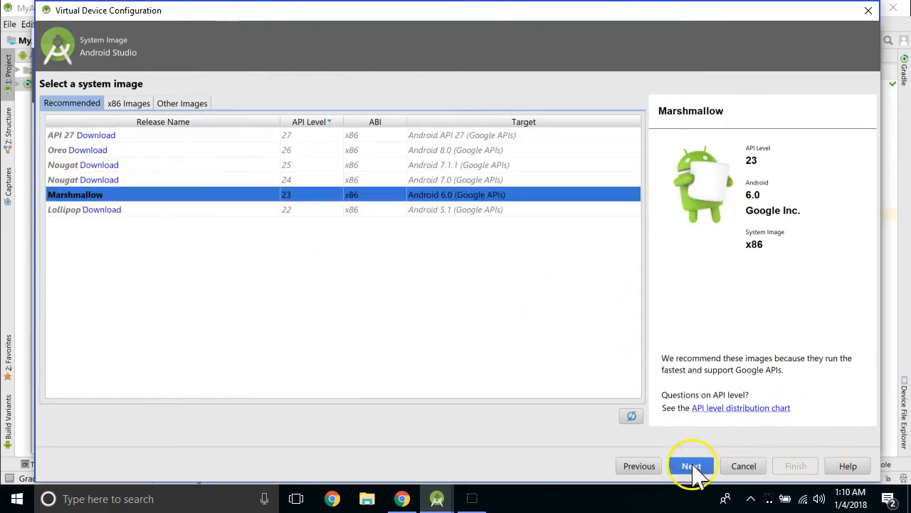
- Finish the virtual device with the default name, portrait orientation and automatic graphics, and select it in the device list
click(691, 466)
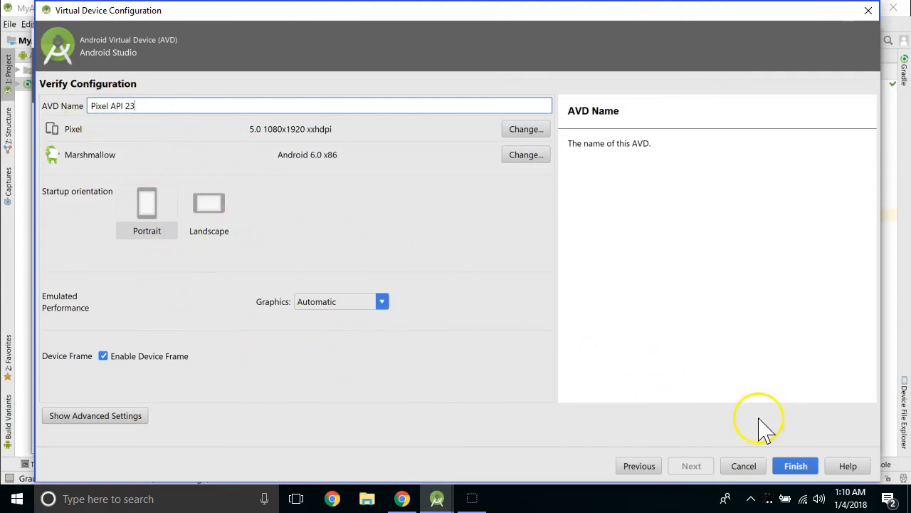
click(803, 469)
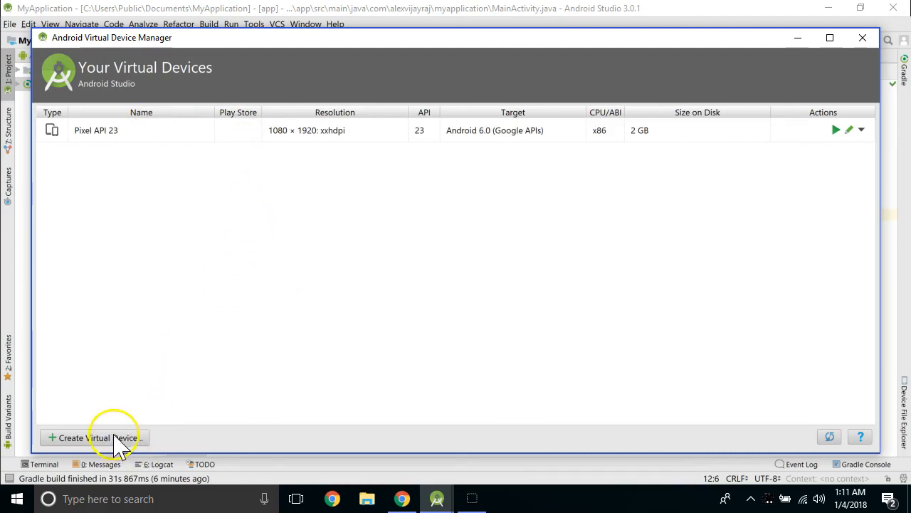
click(133, 136)
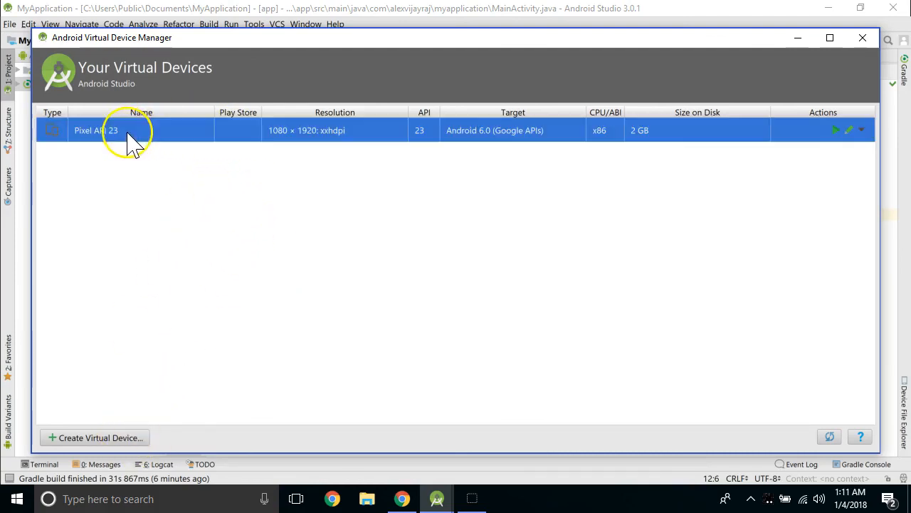
- Launch the Pixel API 23 virtual device in the emulator and browse the installed apps in its app drawer
click(838, 132)
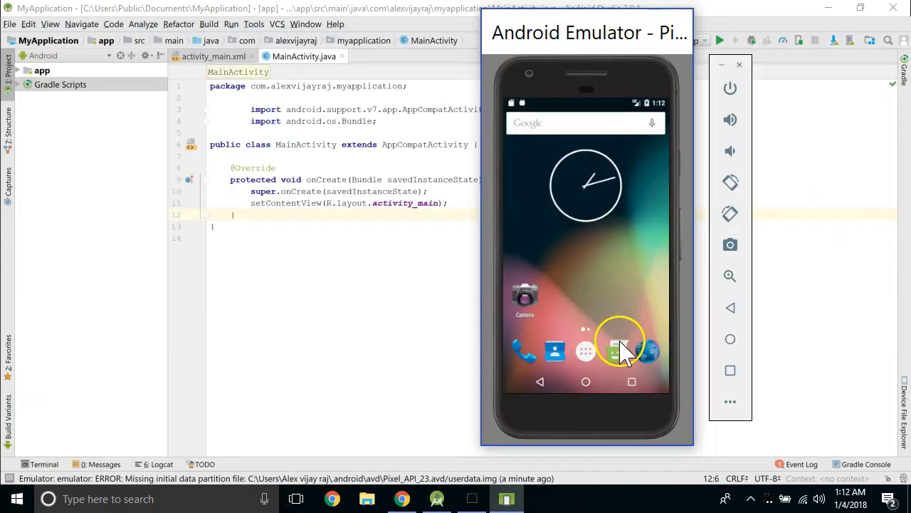
click(585, 353)
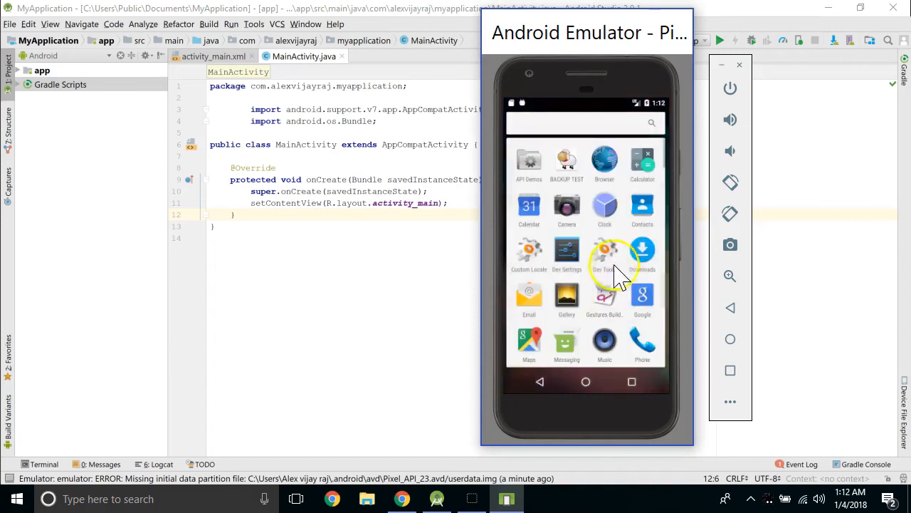
scroll(604, 242, down, 2)
drag(597, 215, 596, 340)
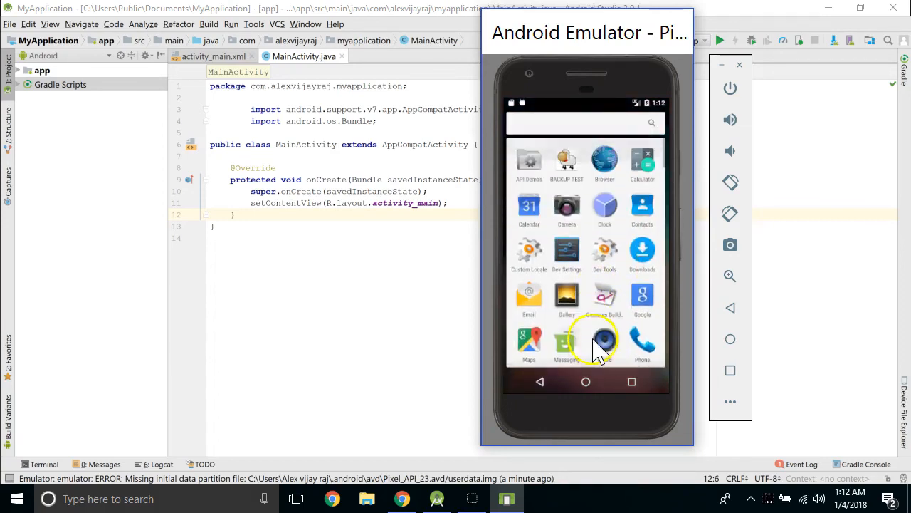
drag(597, 231, 632, 292)
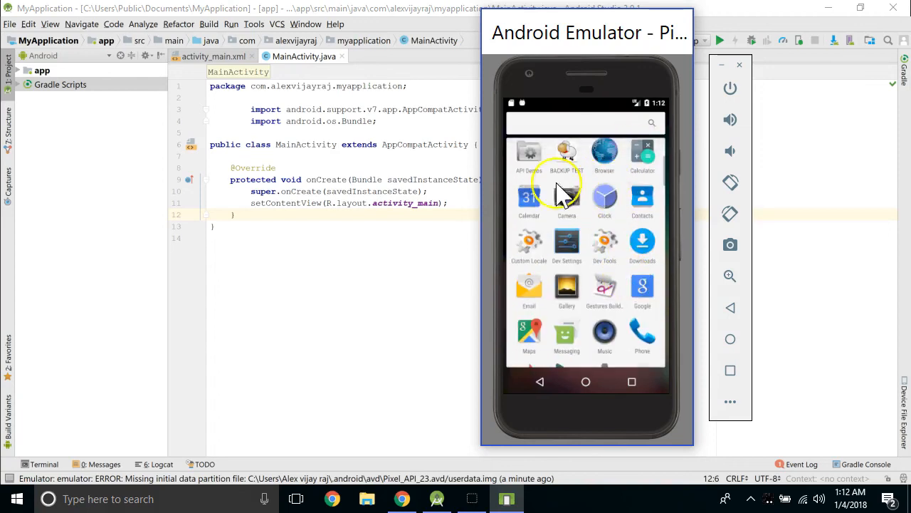
- Run the app on the Pixel API 23 emulator and accept installing the Android 6.0 (Marshmallow) platform for Instant Run
click(326, 246)
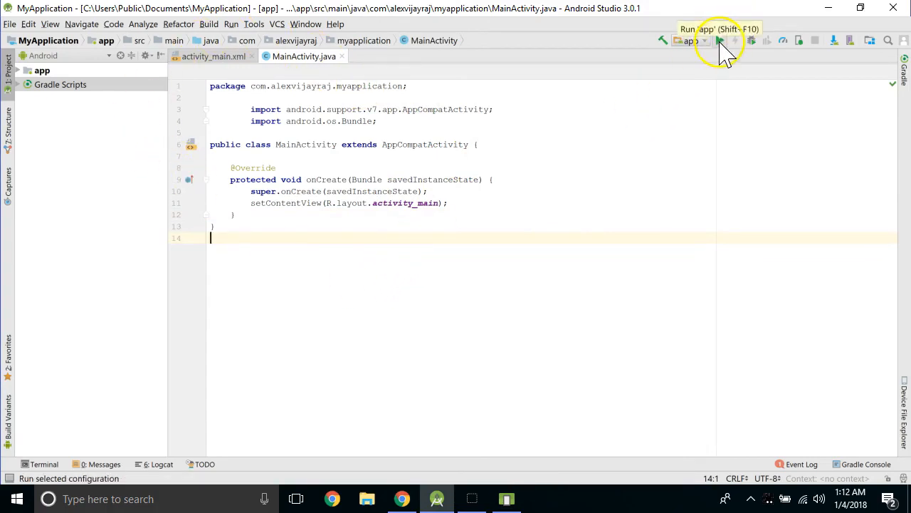
click(720, 42)
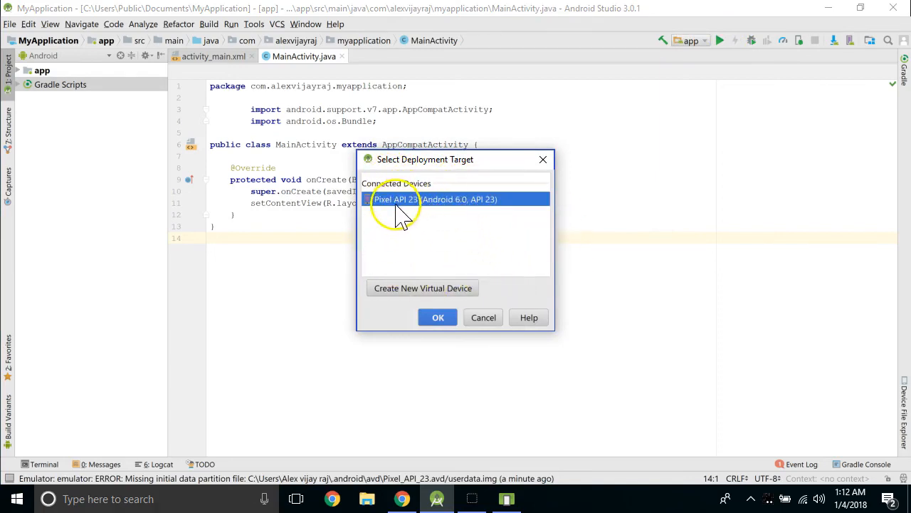
click(432, 326)
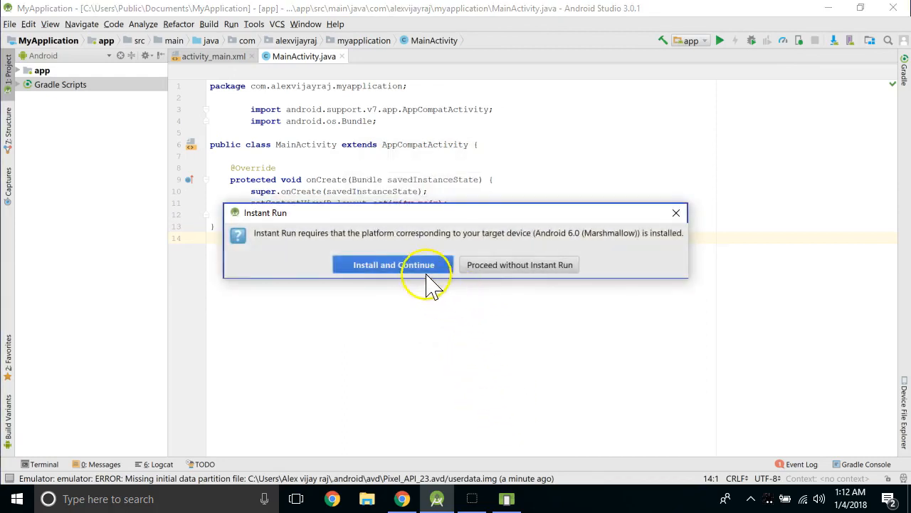
click(401, 267)
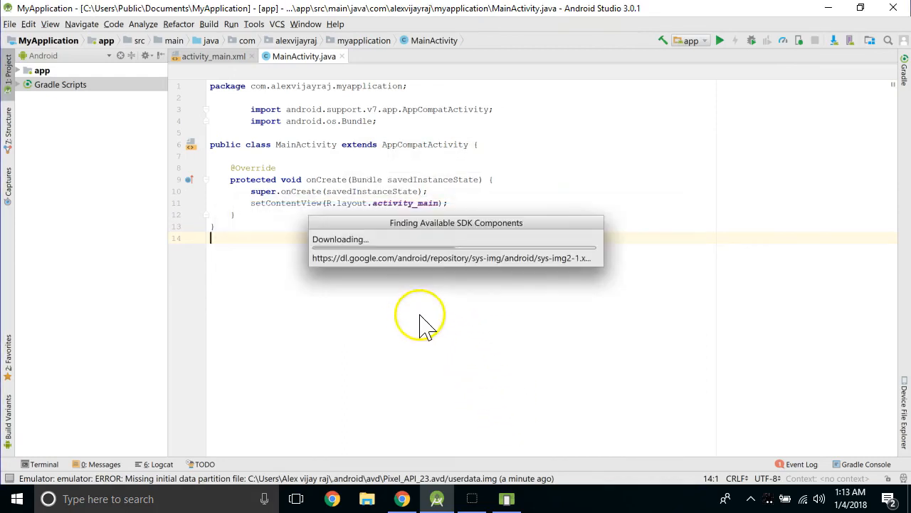